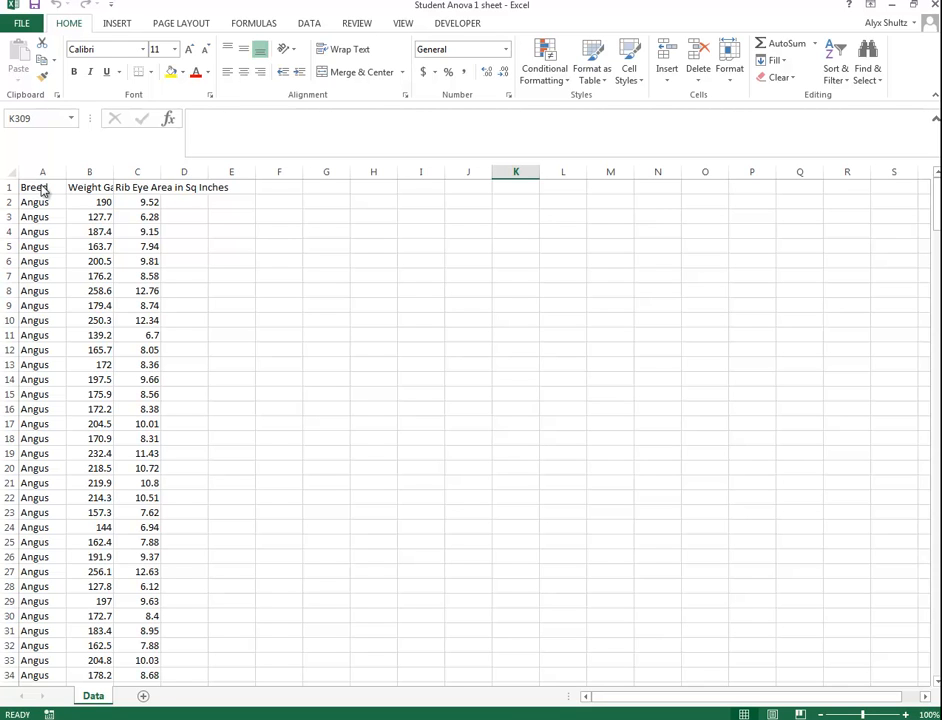
Clear the contents of the Rib Eye Area in Sq Inches column.
click(148, 172)
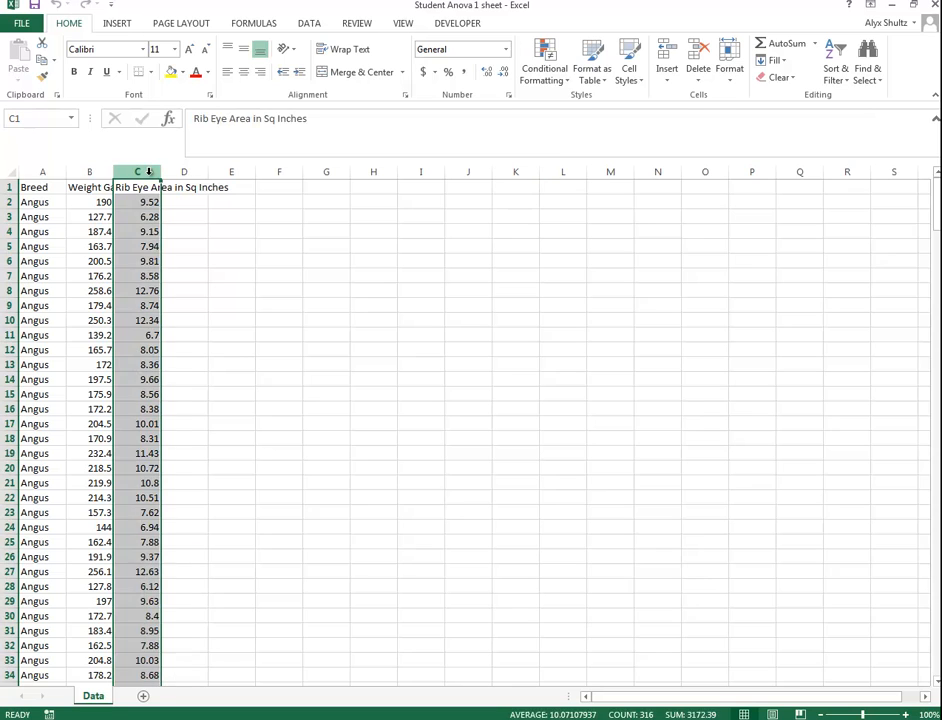
key(Delete)
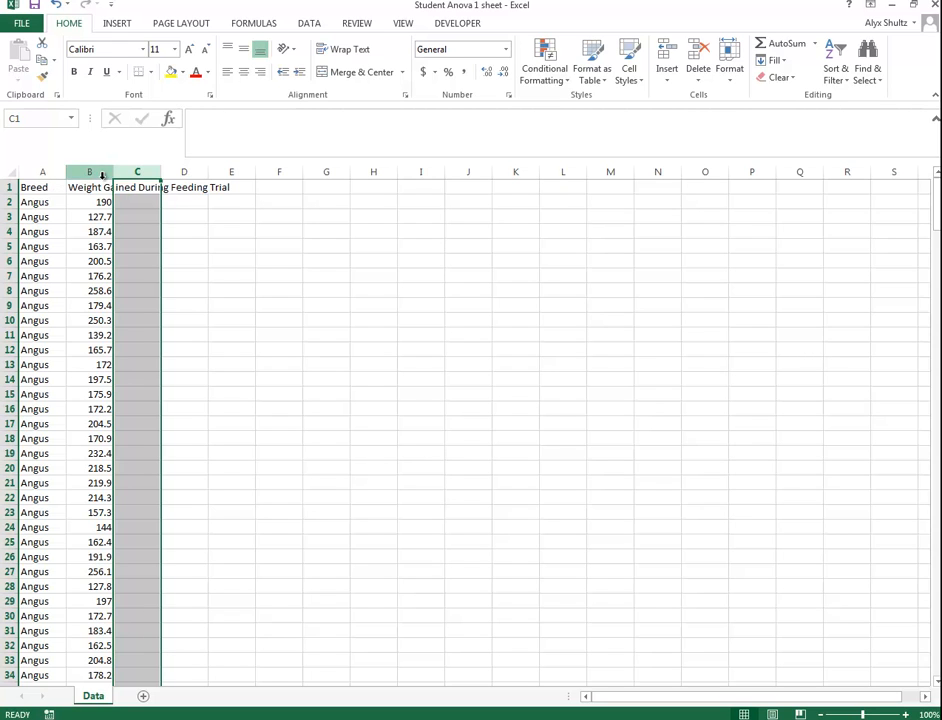
click(137, 244)
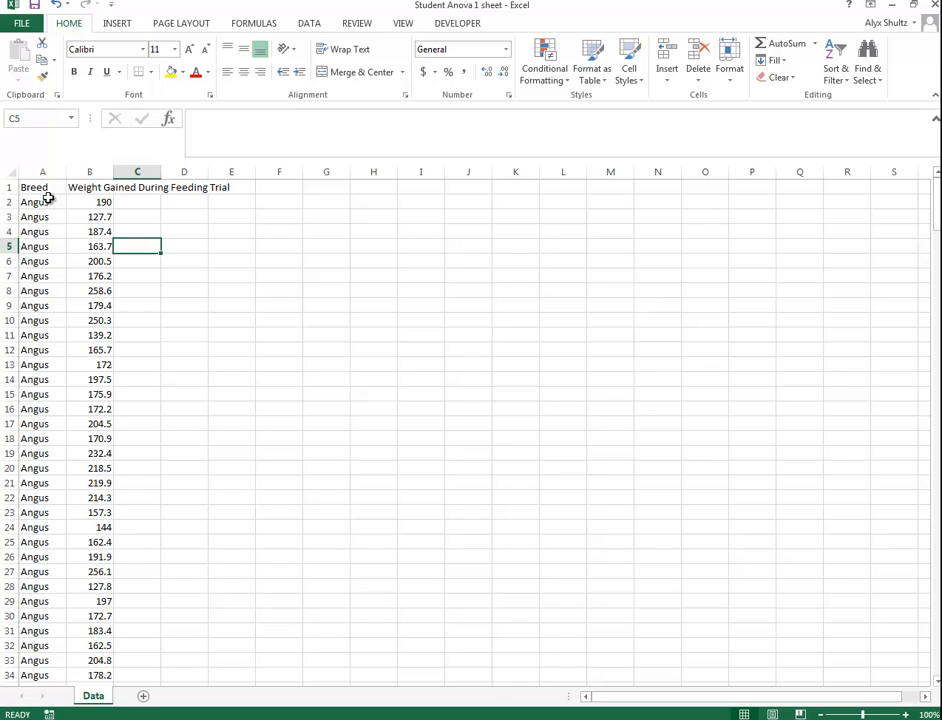
Insert a blank row beneath the header row and enter the label Angus in B2.
click(9, 202)
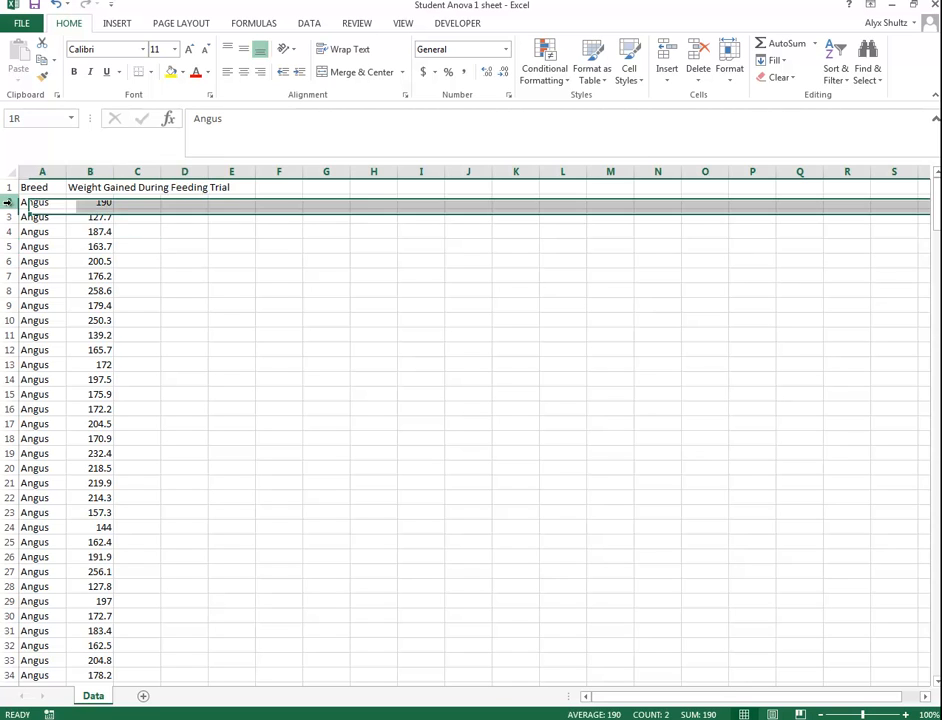
right_click(10, 203)
click(55, 308)
click(84, 293)
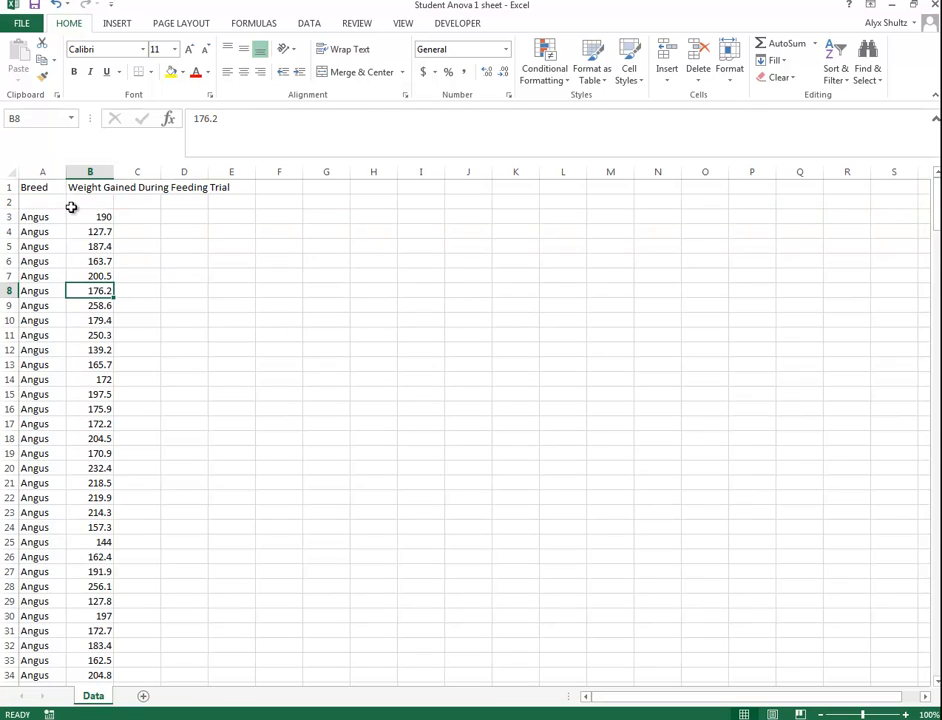
click(87, 199)
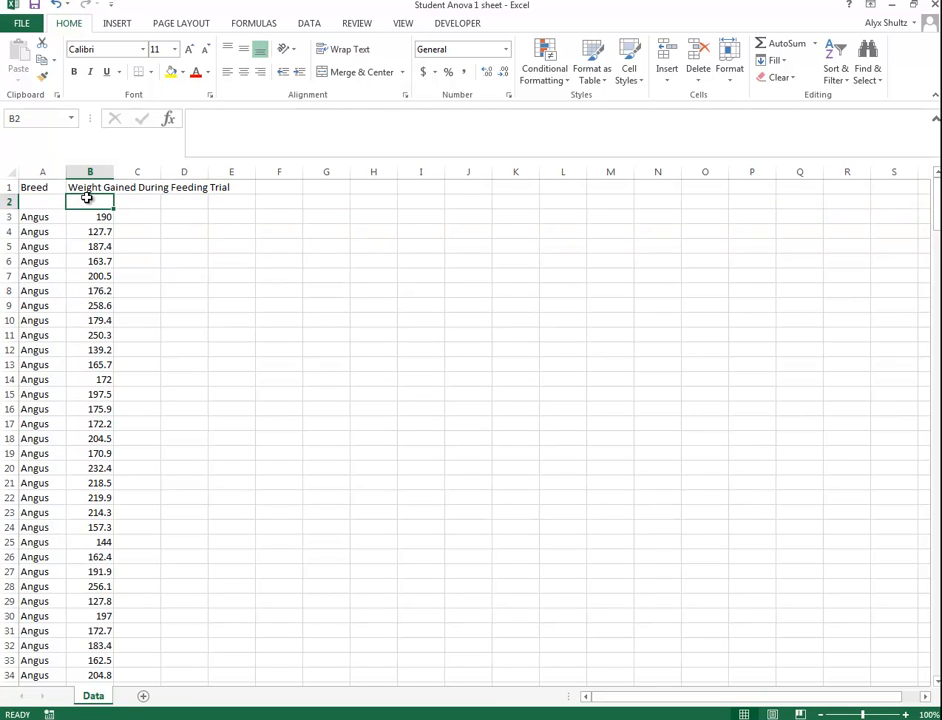
text(Angus)
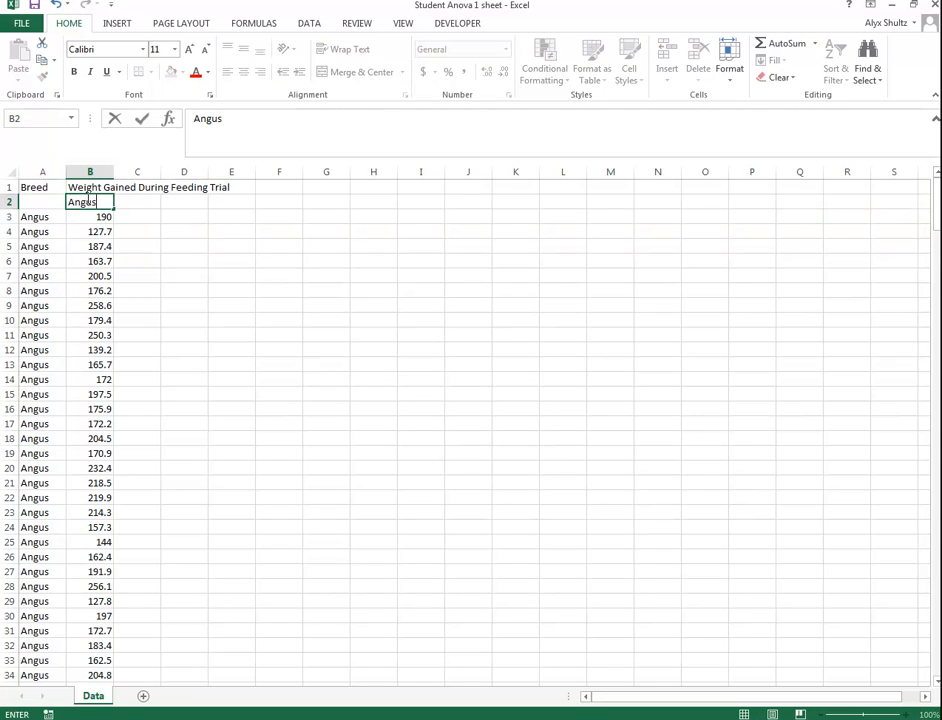
key(Return)
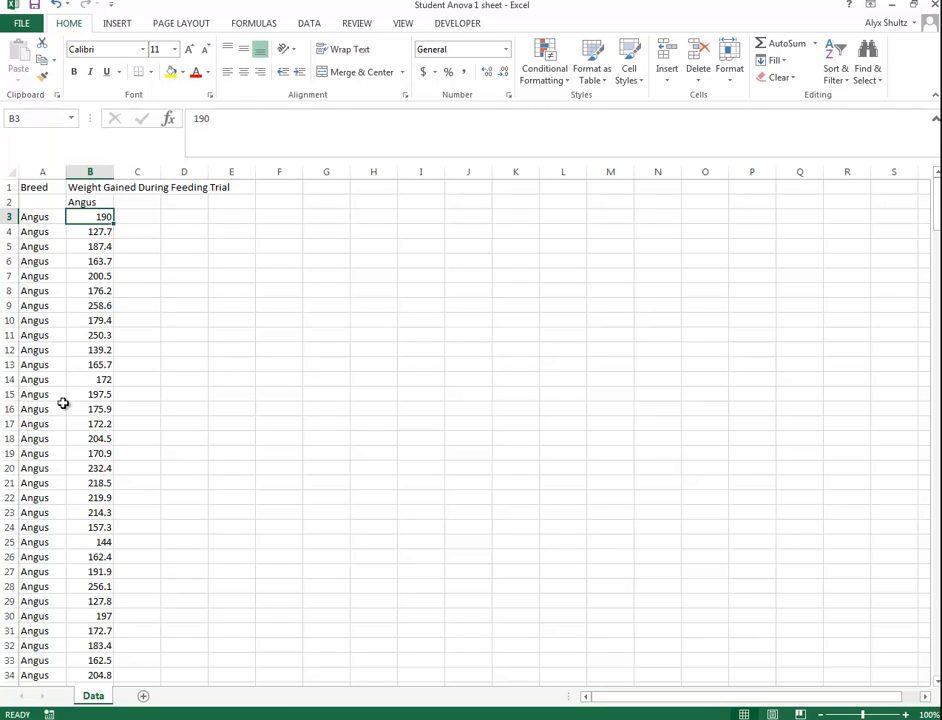
Copy the Charolais and Hereford rows of columns A and B, from A108 down to row 317, to C3.
scroll(63, 404, down, 20)
scroll(63, 404, down, 7)
scroll(63, 398, up, 7)
click(47, 533)
key(shift+Right)
key(ctrl+shift+Down)
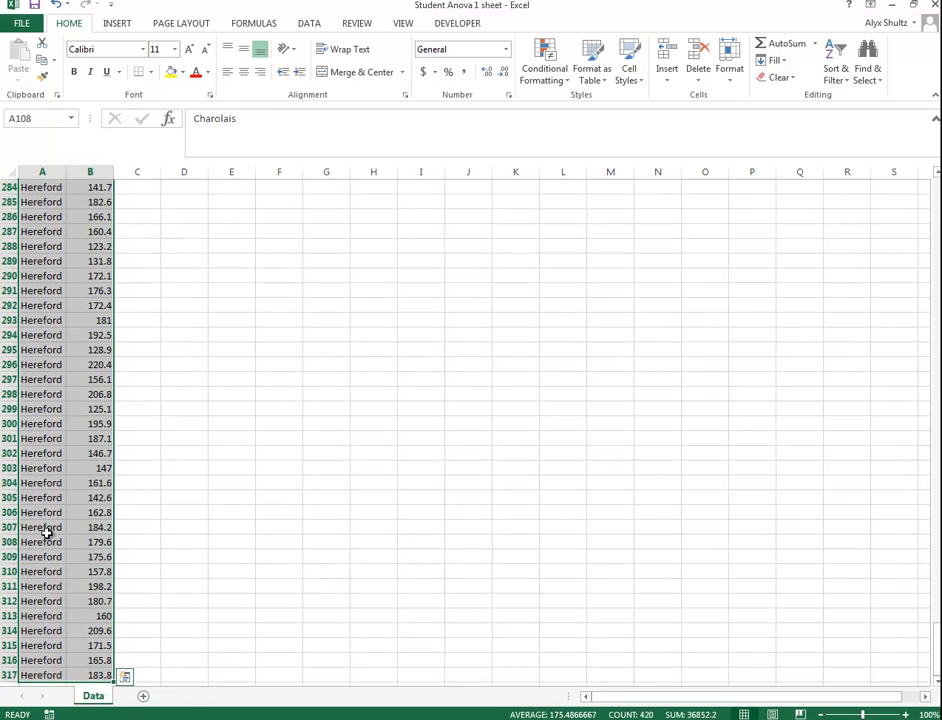
key(ctrl+c)
scroll(139, 543, up, 20)
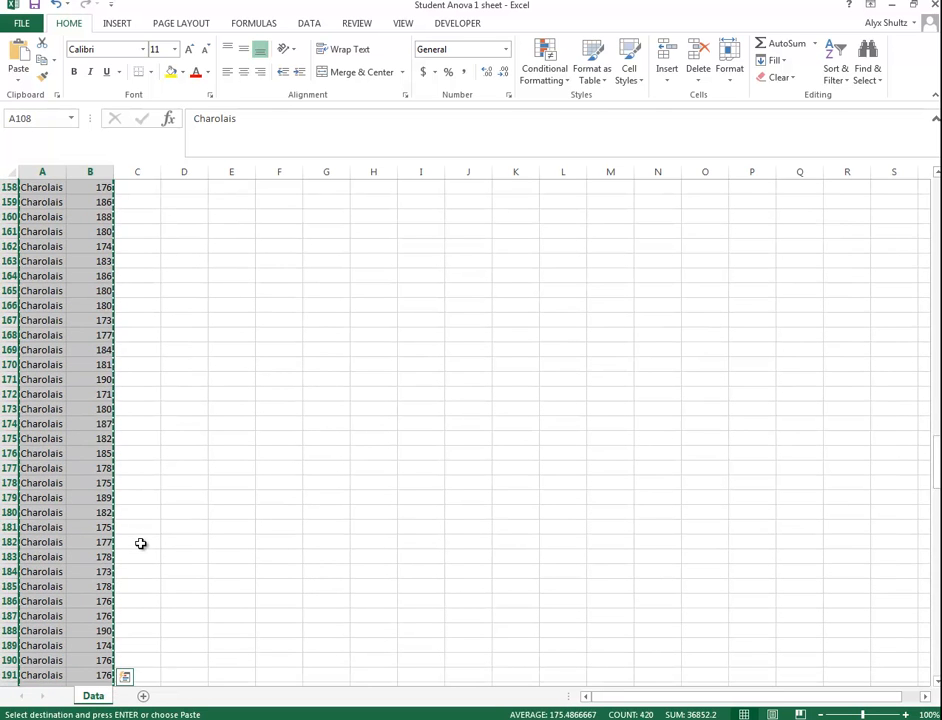
scroll(141, 543, up, 20)
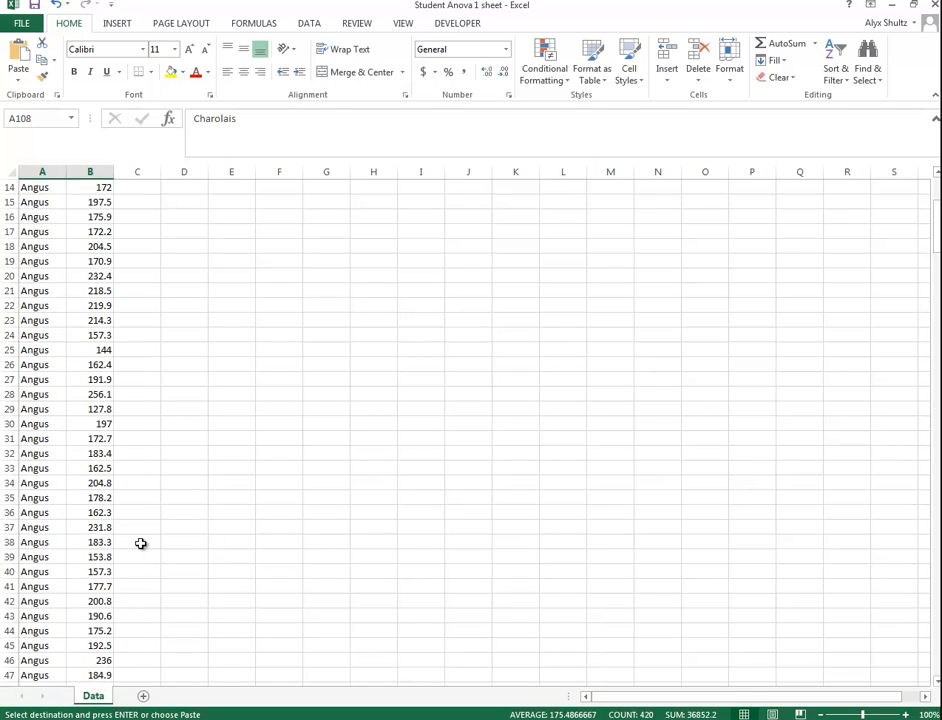
click(152, 219)
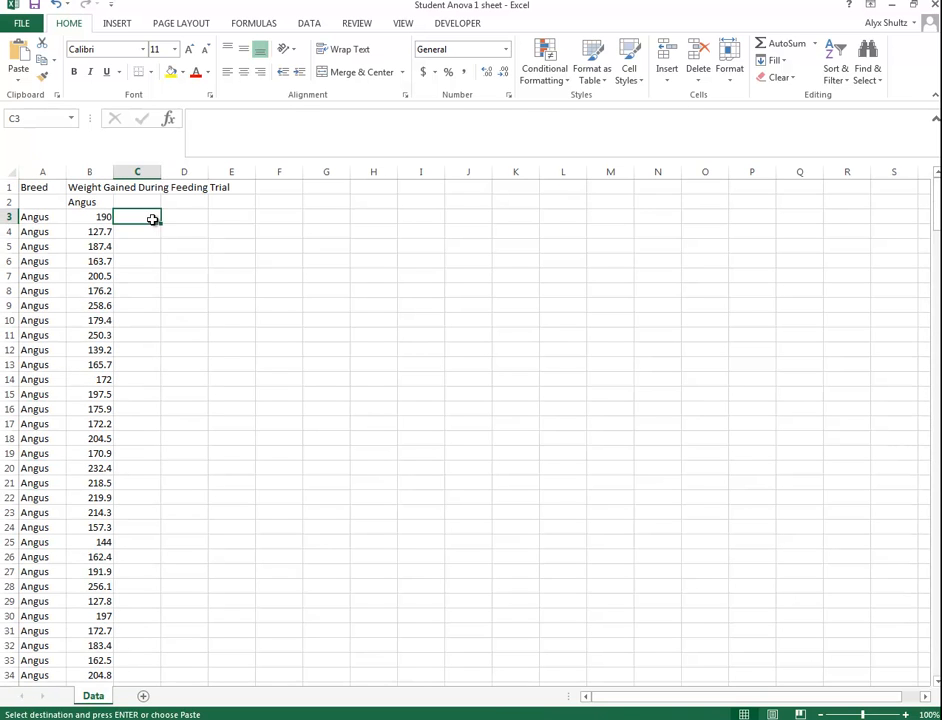
key(ctrl+v)
Enter the label Charolais in D2 above the copied weights.
click(183, 201)
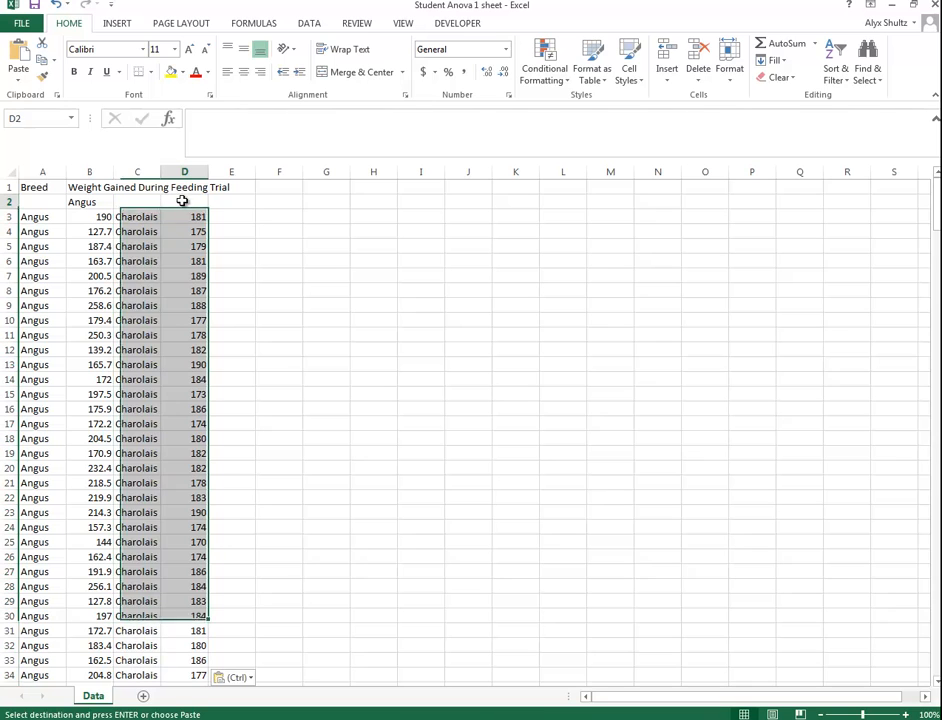
text(Charol)
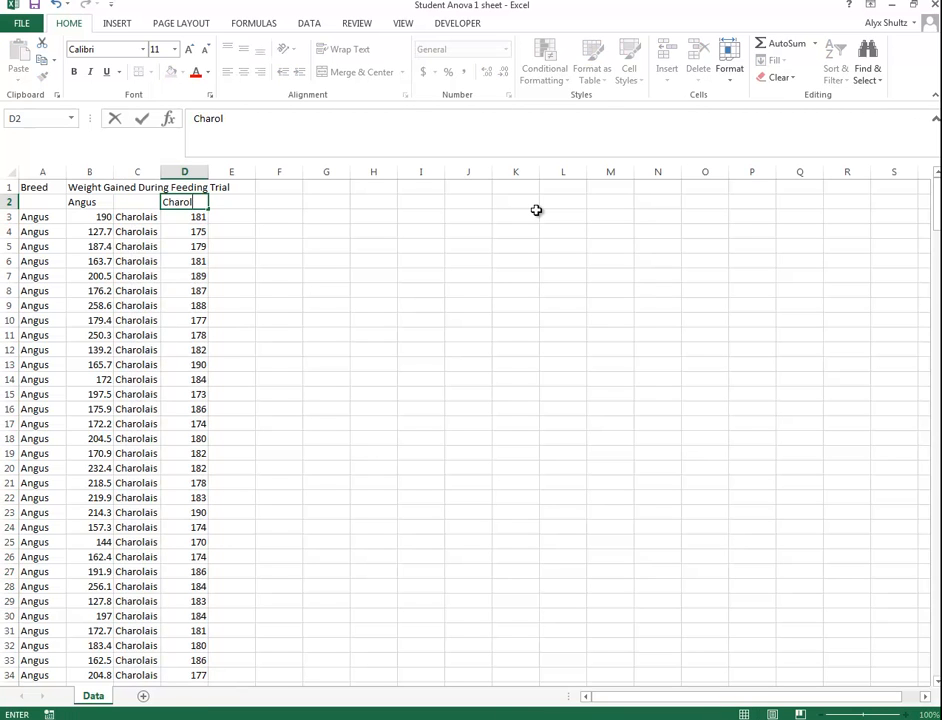
text(ais)
Copy the Hereford breed names and weights, from C108 down through column D, to E3.
scroll(536, 210, down, 1)
scroll(459, 453, down, 14)
scroll(459, 453, down, 16)
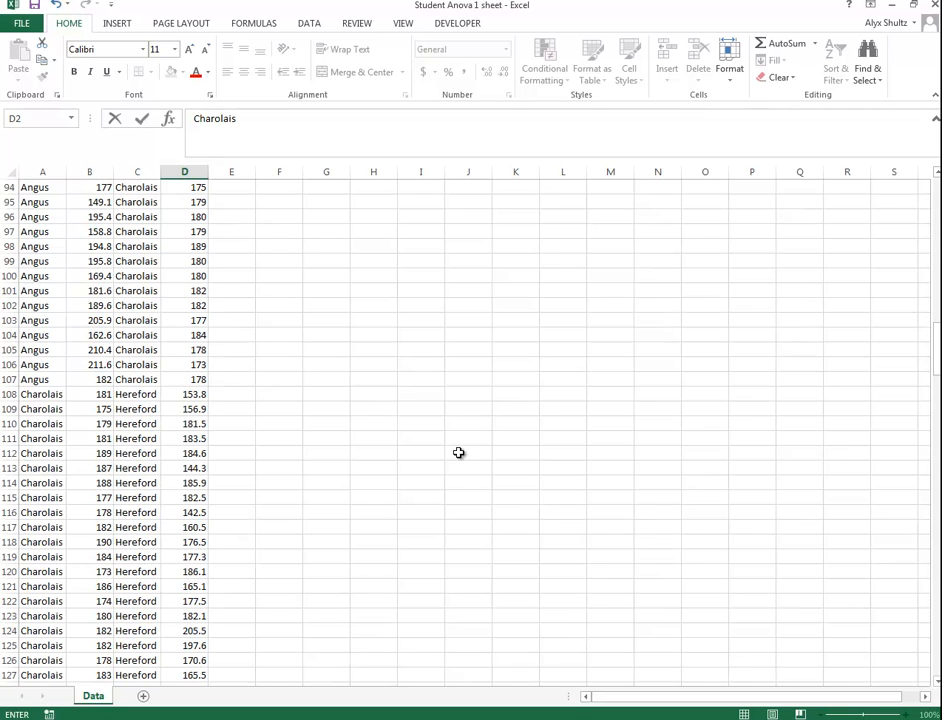
click(145, 393)
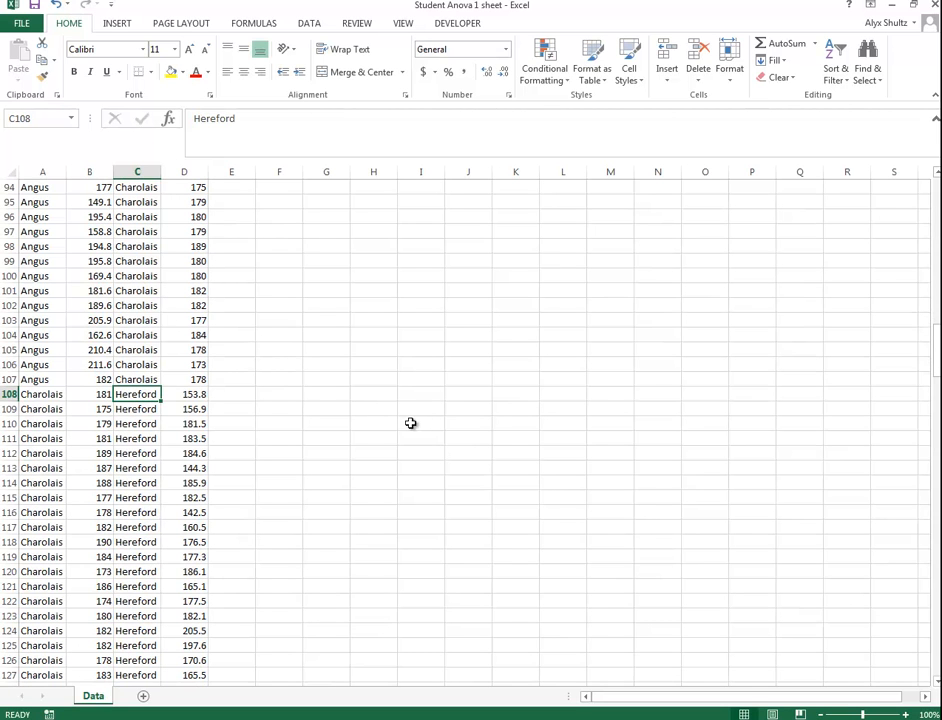
key(shift+Right)
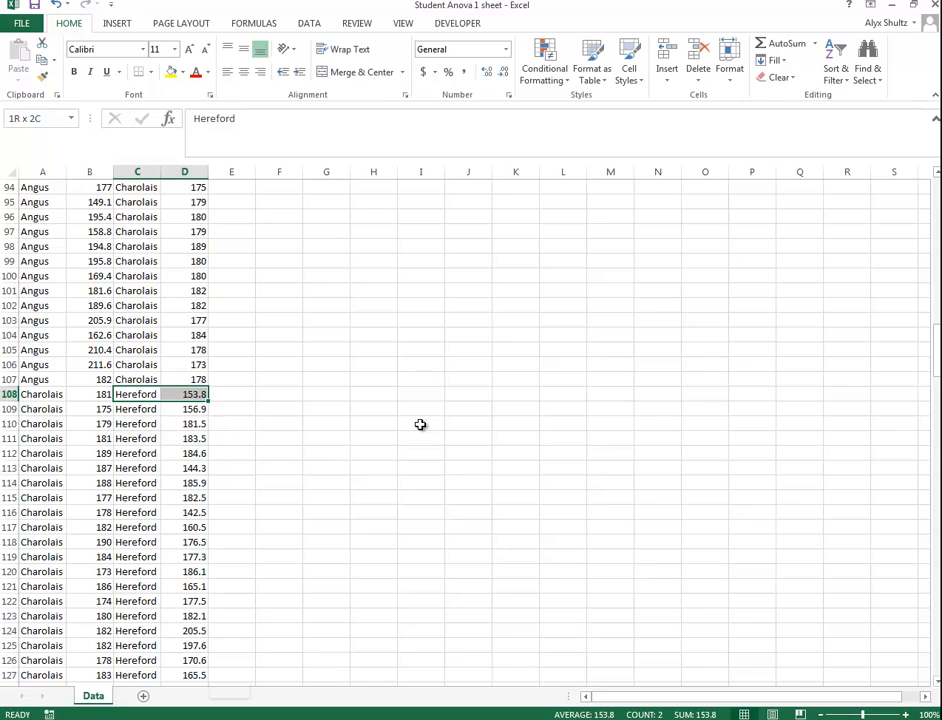
key(ctrl+shift+Down)
key(ctrl+c)
scroll(420, 425, up, 20)
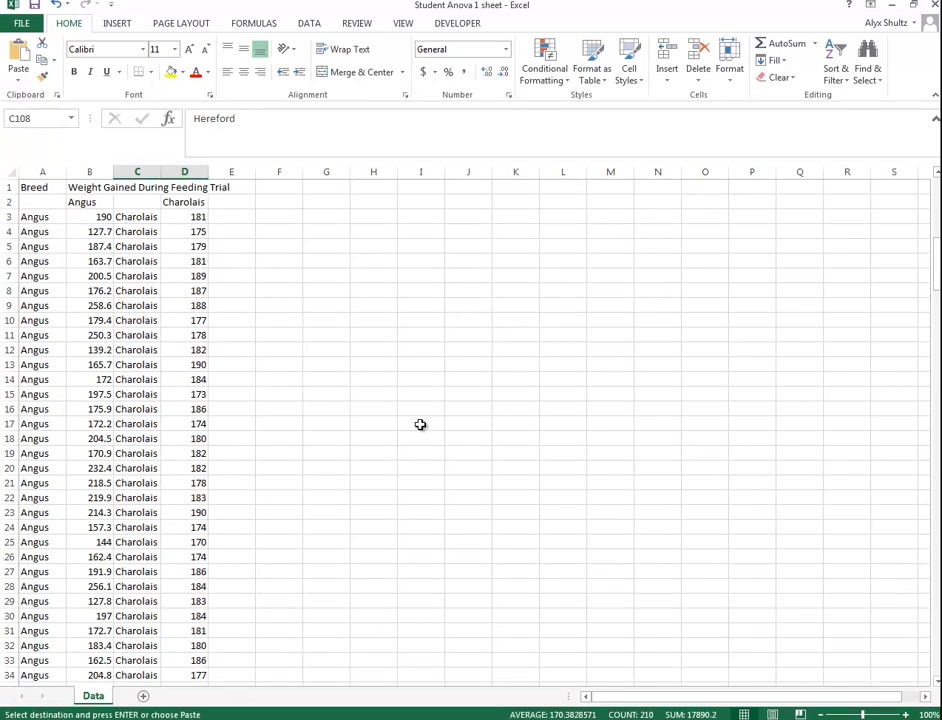
click(218, 217)
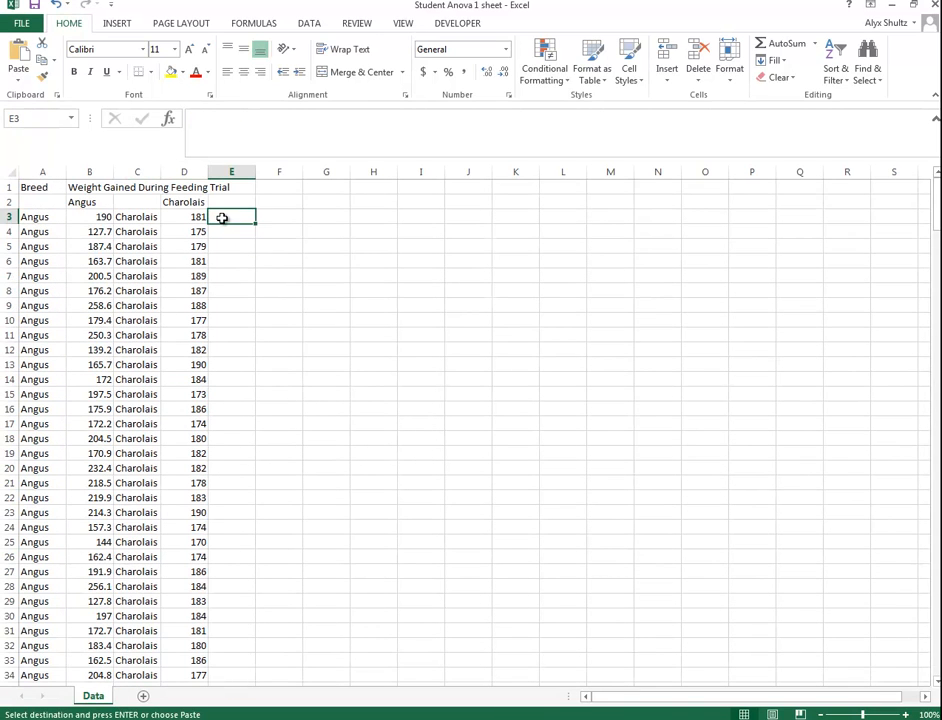
key(Return)
Label the copied Hereford weights in F2 as Hereford, correcting the spelling.
click(293, 205)
text(H)
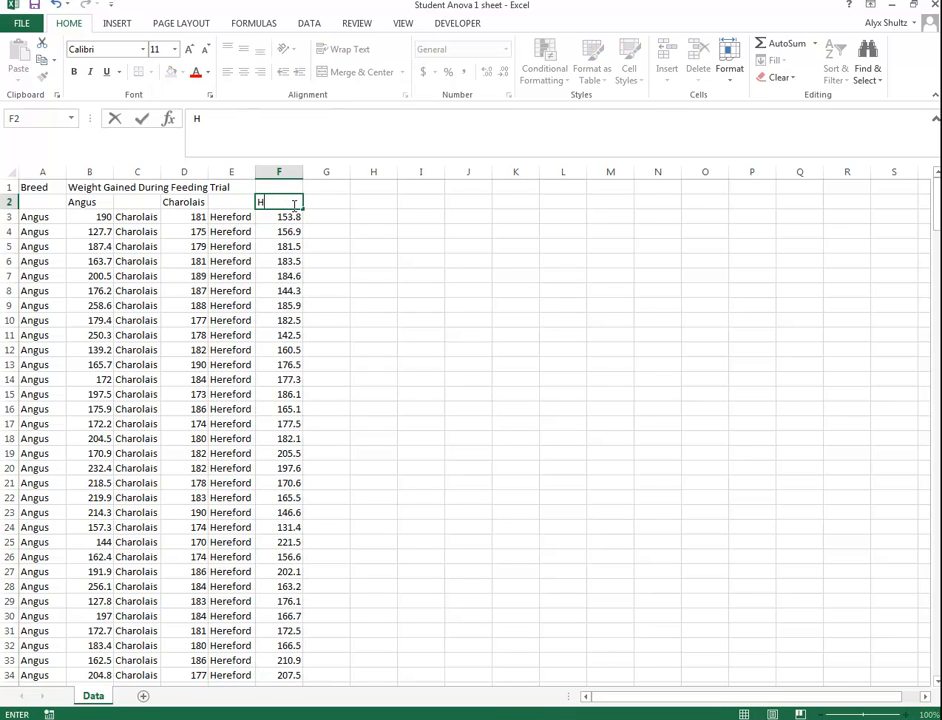
text(reford)
key(Return)
click(293, 204)
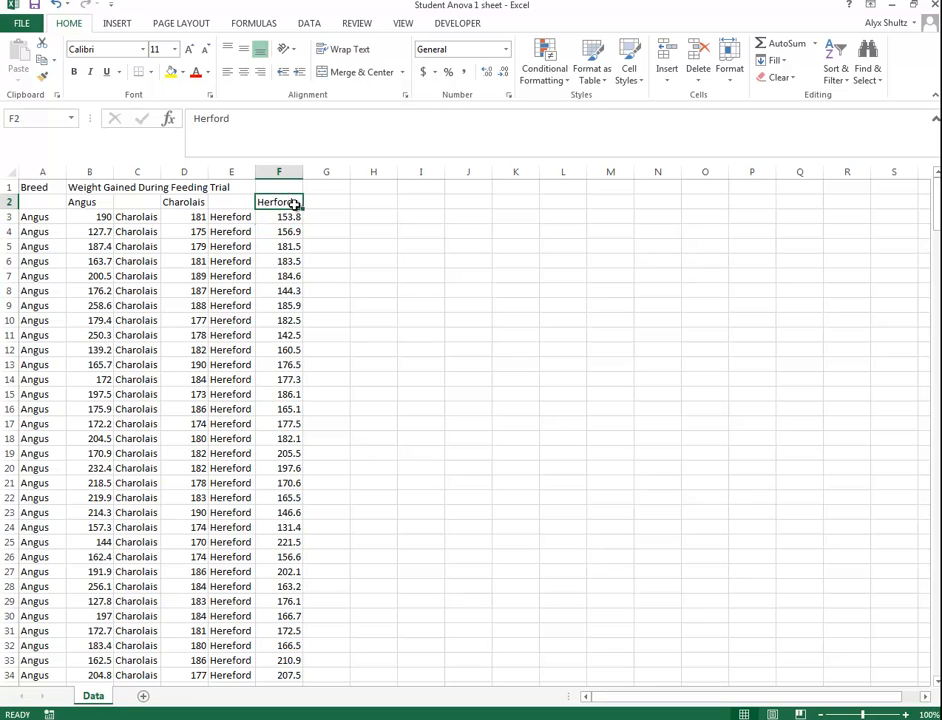
click(208, 118)
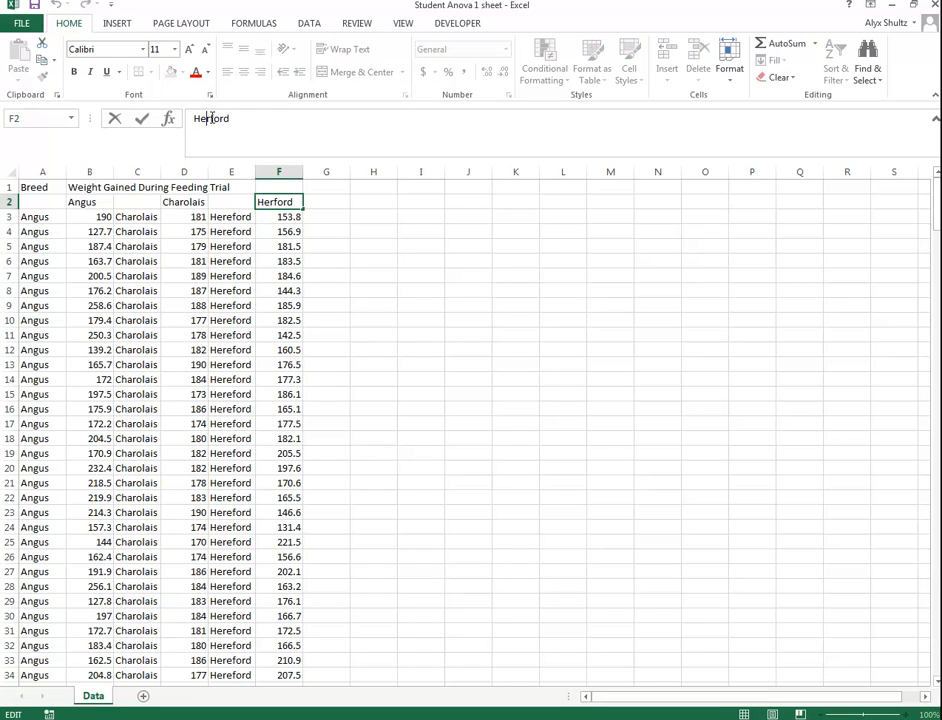
text(e)
key(Return)
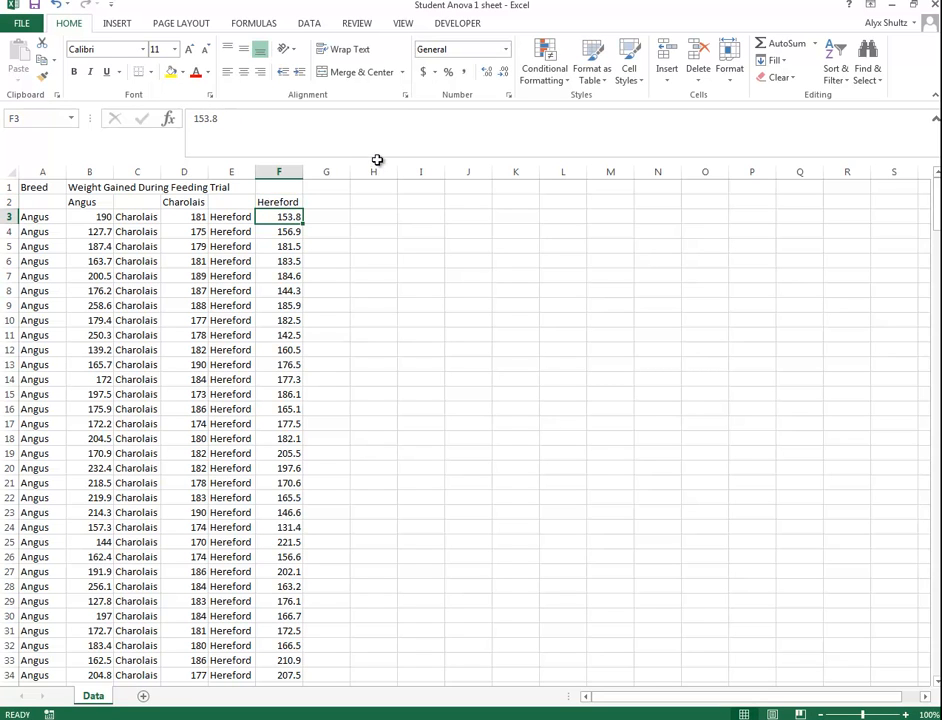
Delete columns E and C, which hold the repeated Hereford and Charolais breed names.
right_click(233, 172)
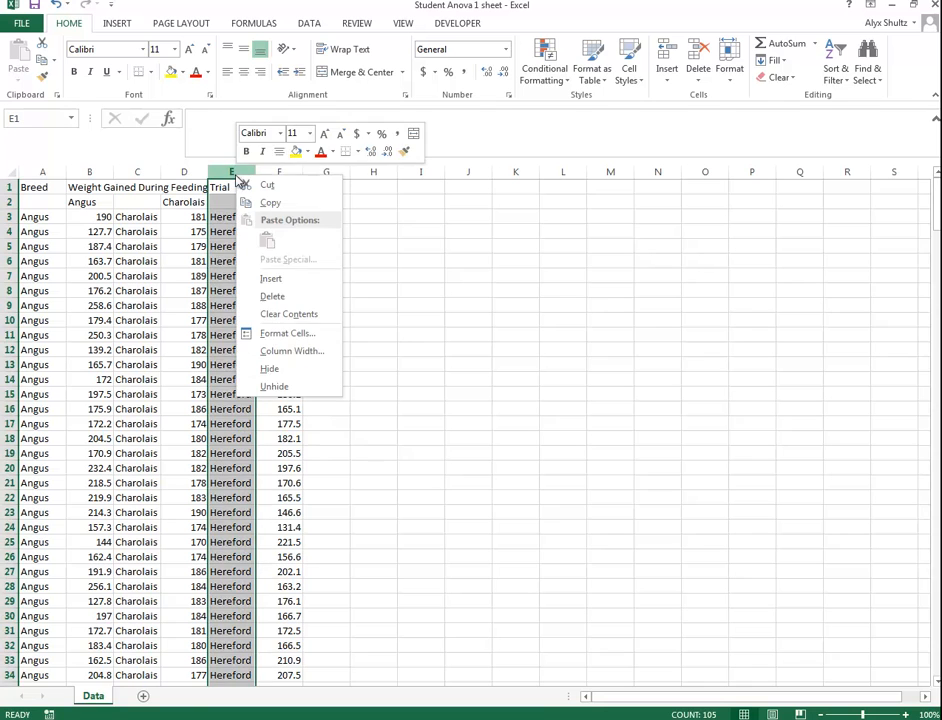
click(271, 295)
right_click(140, 175)
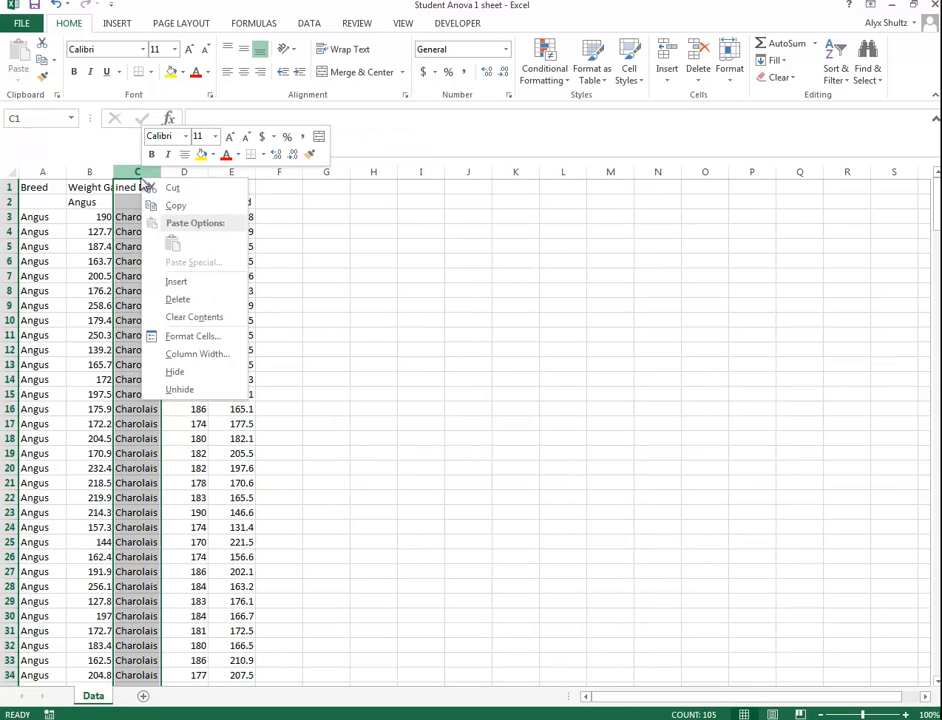
click(188, 294)
click(246, 437)
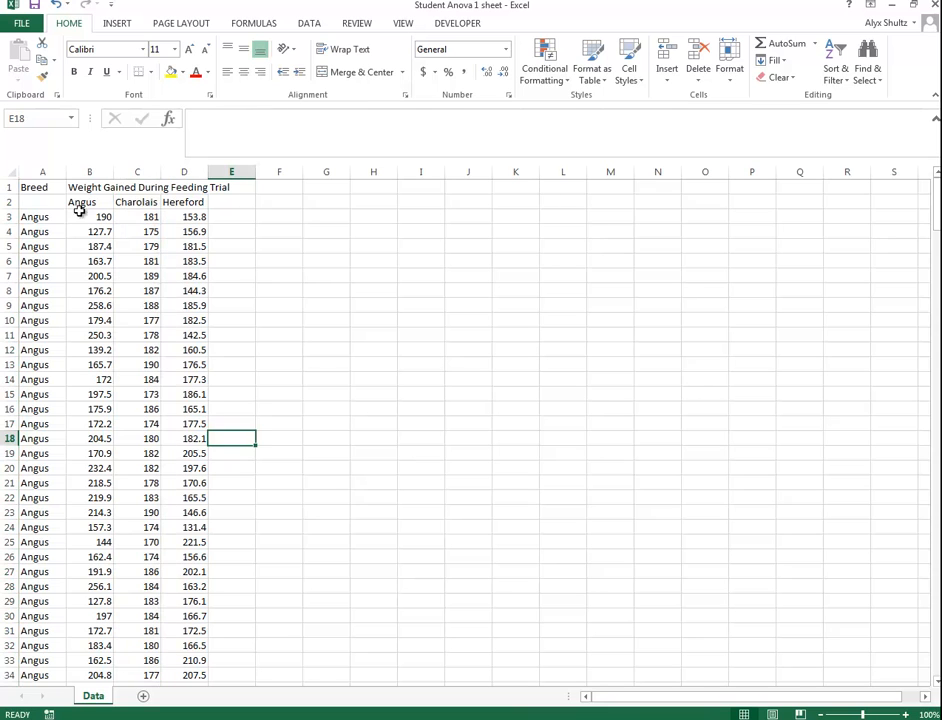
Delete the Breed column A so that only the weight columns are kept.
click(38, 186)
click(44, 174)
right_click(44, 174)
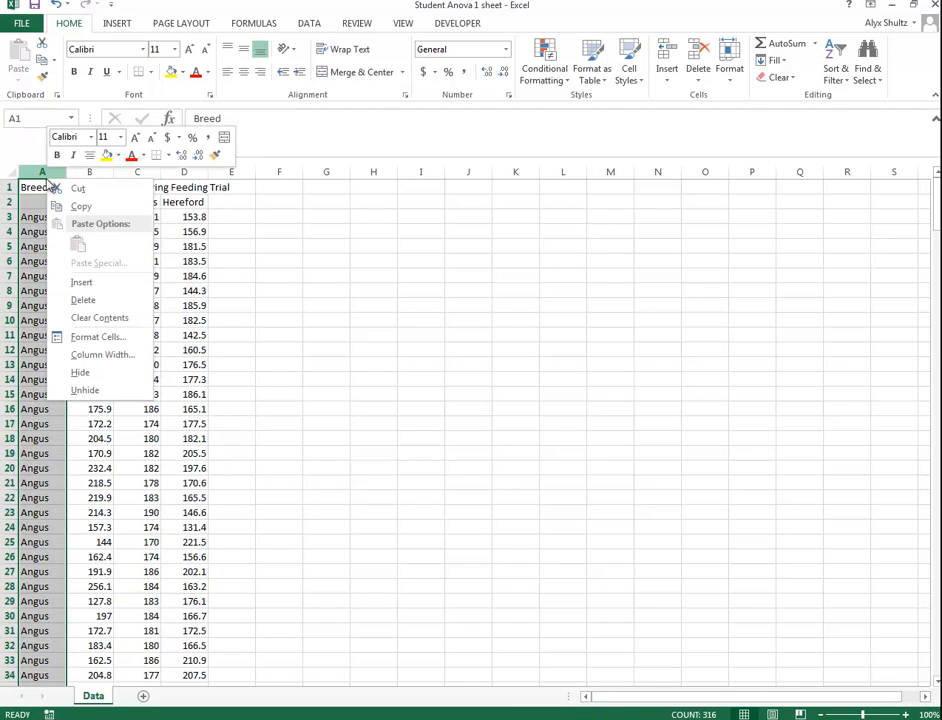
click(69, 300)
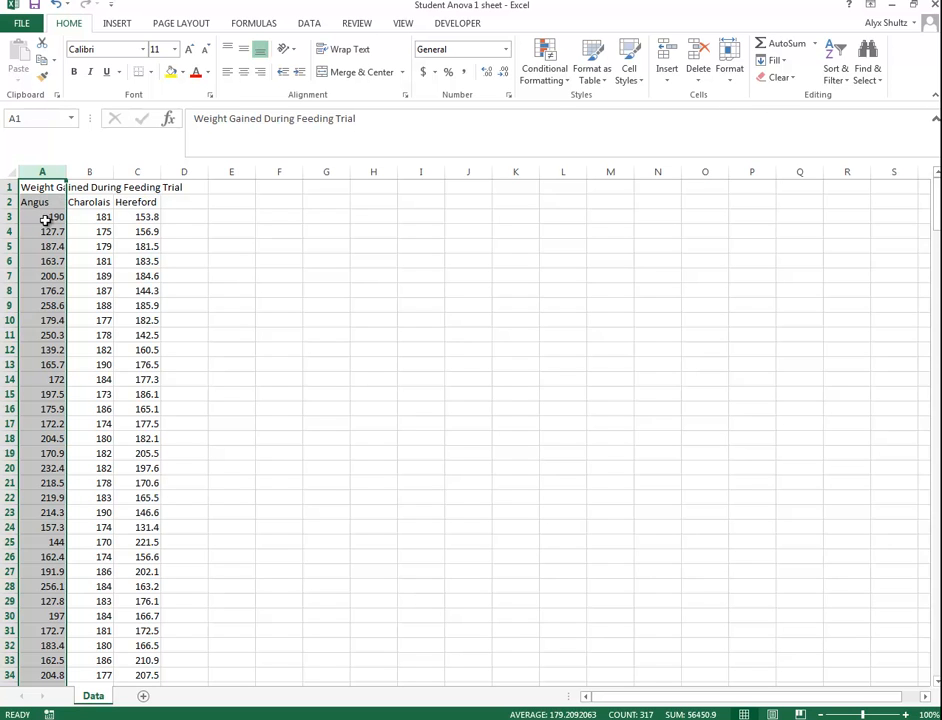
Clear the leftover Charolais and Hereford weights under the Angus data, from A108 down.
scroll(88, 337, down, 20)
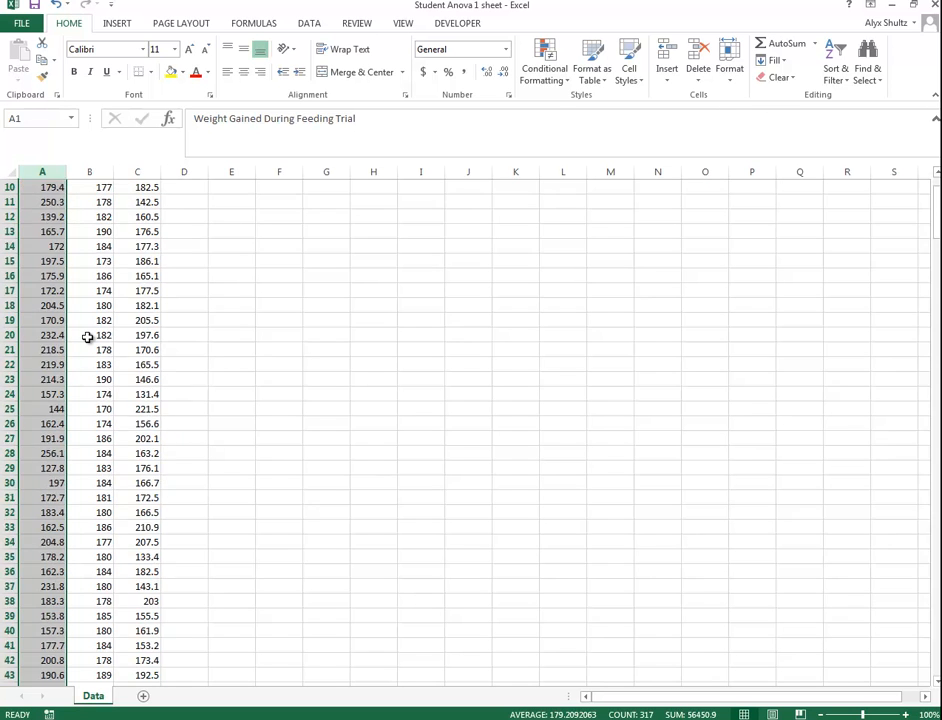
scroll(88, 337, down, 1)
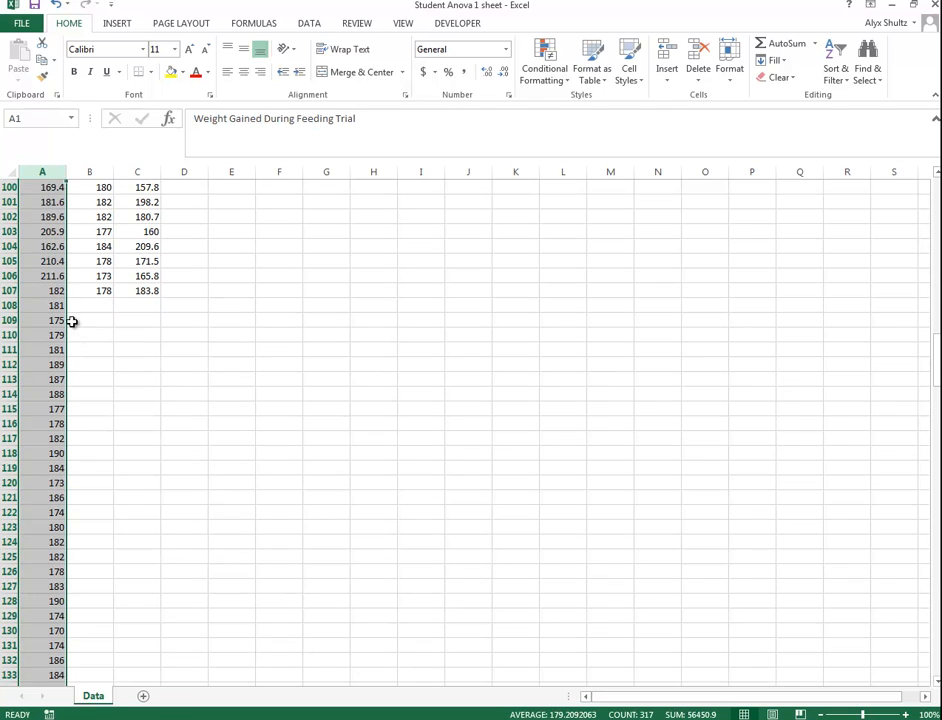
click(47, 305)
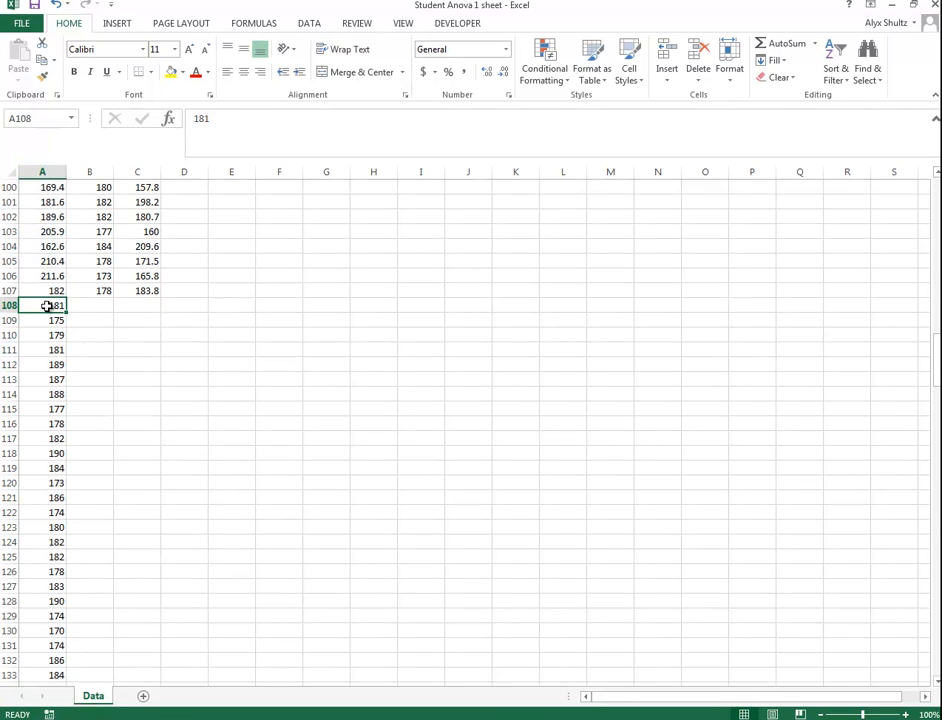
key(ctrl+shift+Down)
key(Delete)
scroll(47, 305, up, 20)
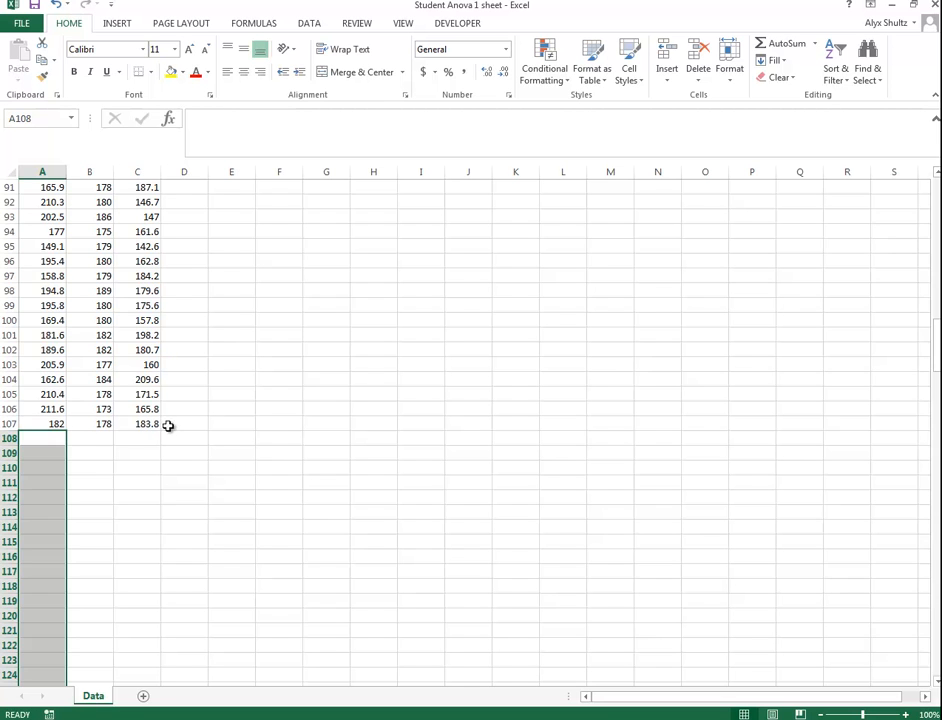
scroll(130, 439, up, 20)
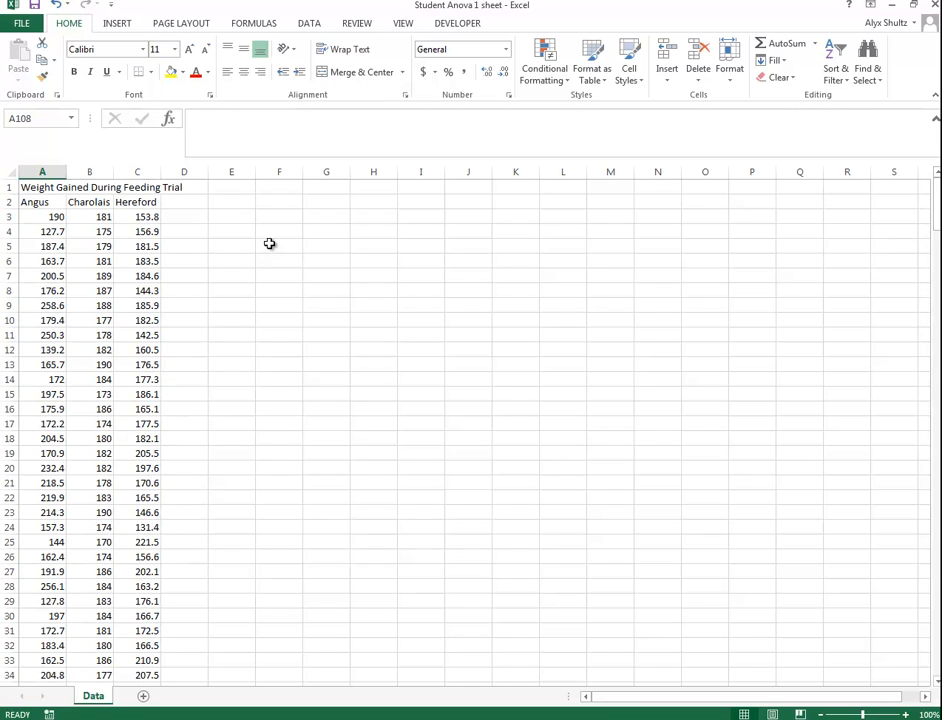
click(269, 243)
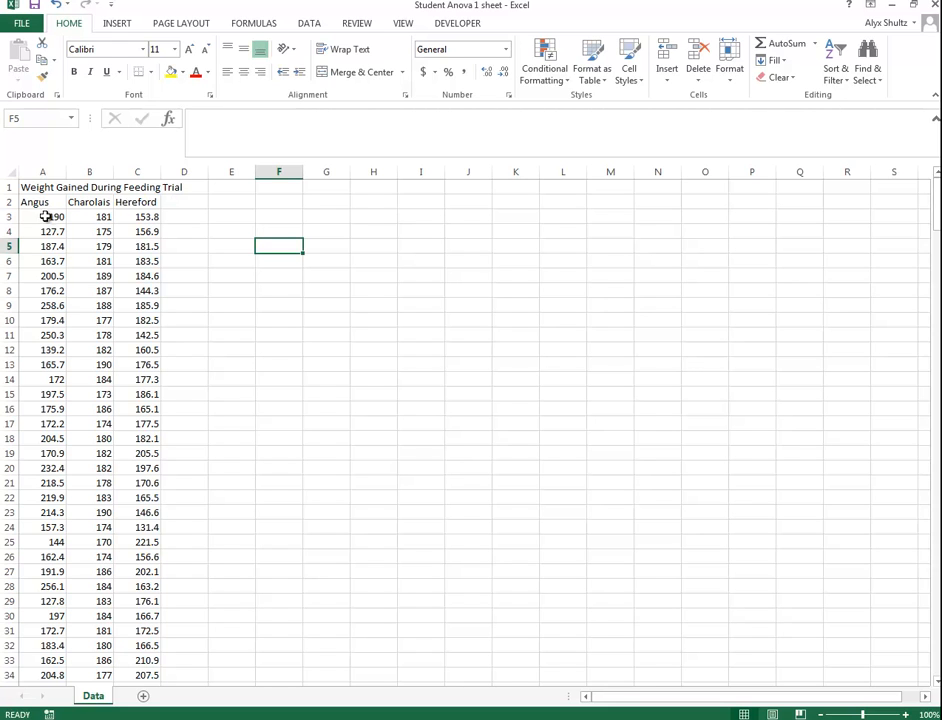
Set up a Descriptive Statistics analysis on the three breed columns, A2:C107, with labels in the first row.
click(308, 23)
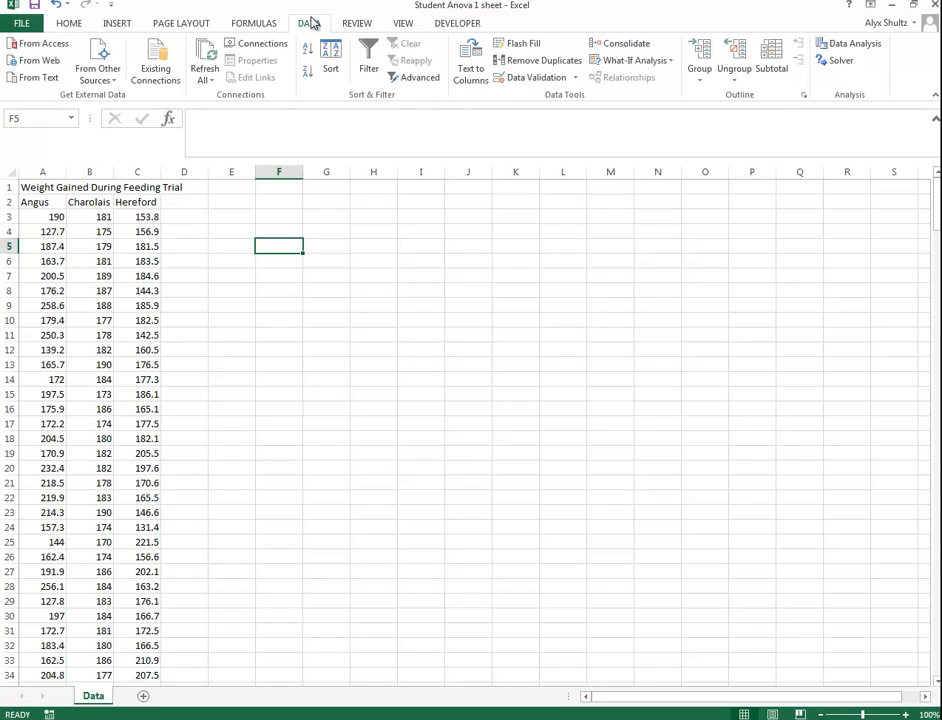
click(835, 44)
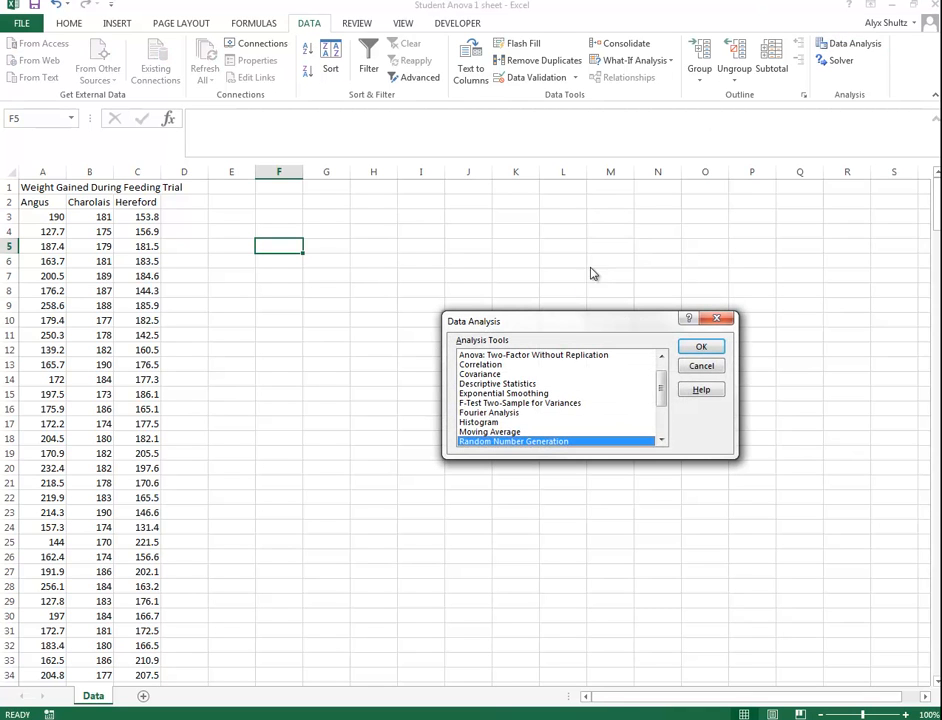
click(480, 384)
click(701, 346)
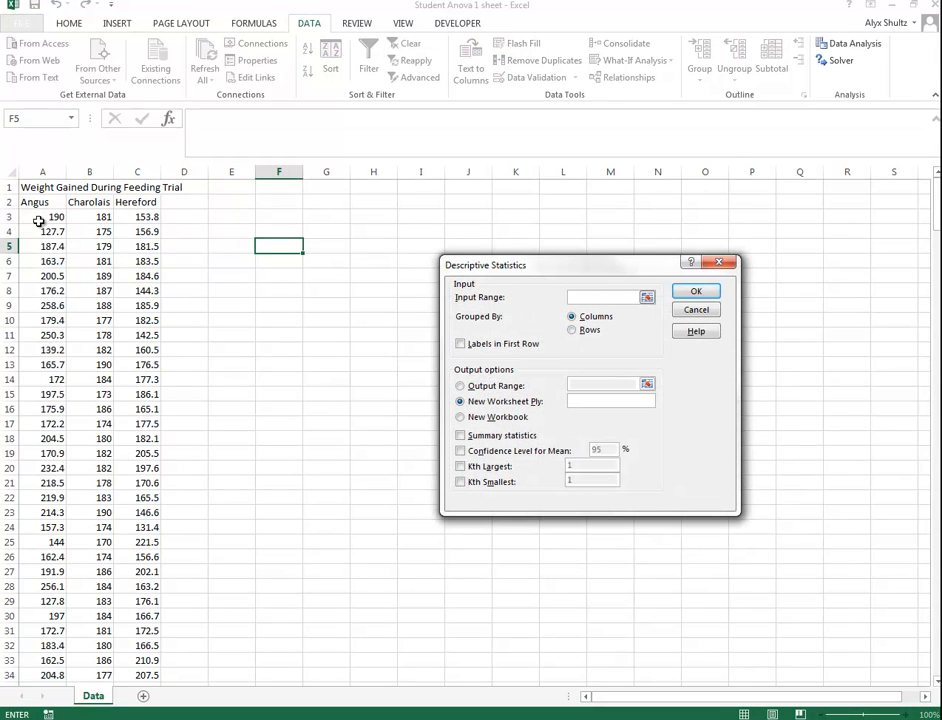
drag(36, 203, 128, 206)
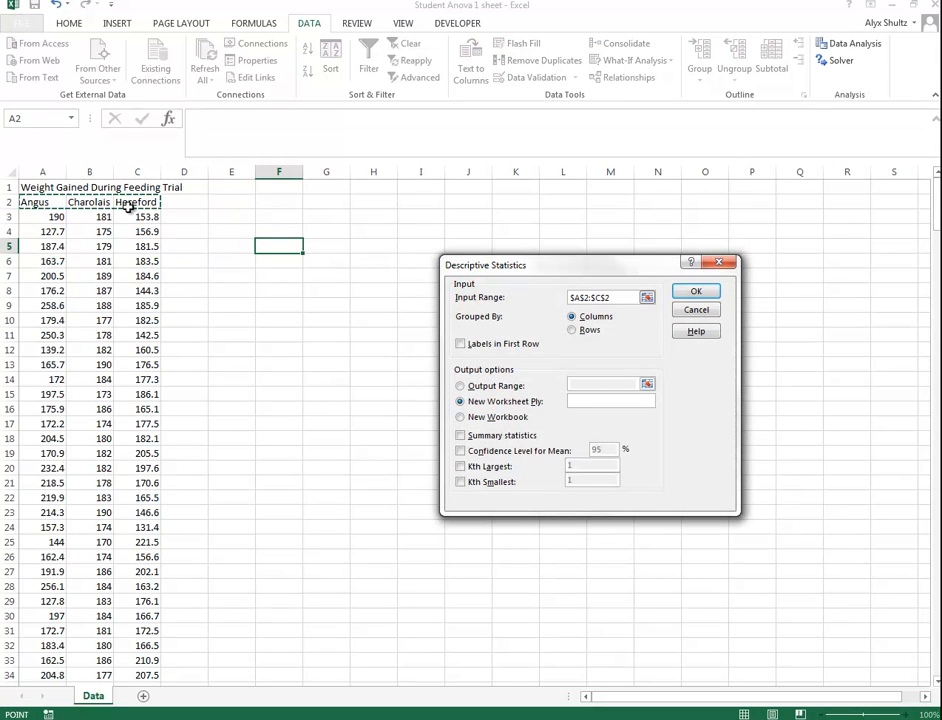
key(ctrl+shift+Down)
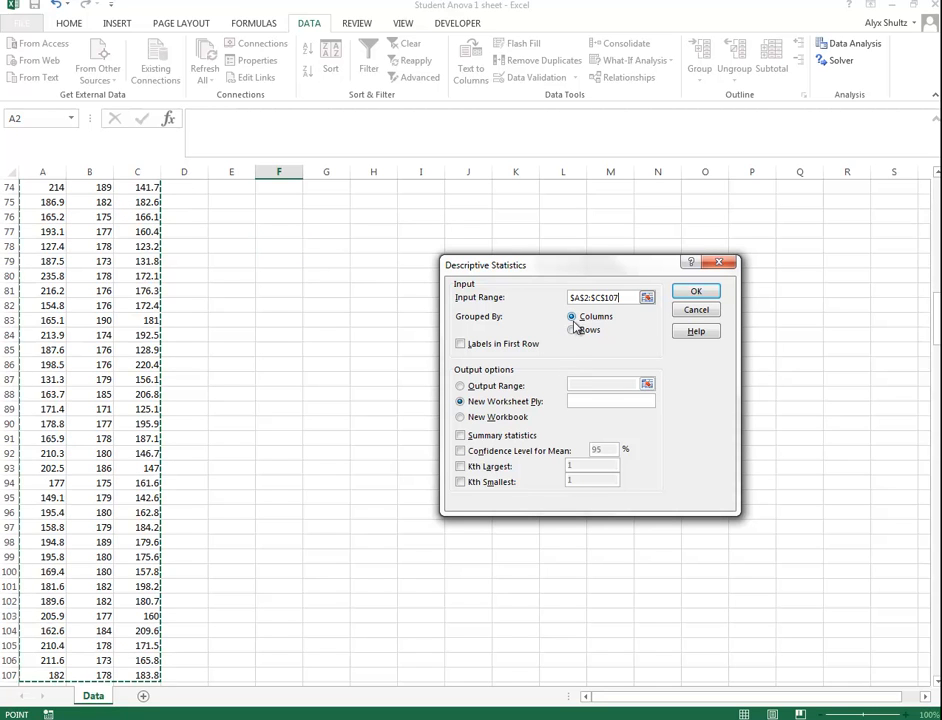
click(460, 343)
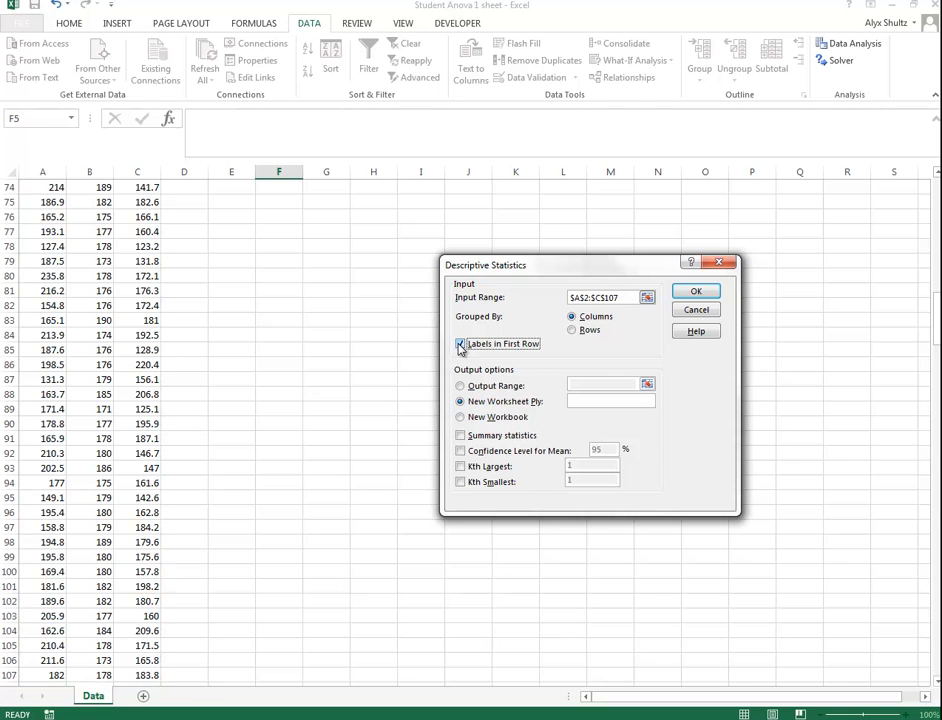
Generate the summary statistics for the three breeds with the output range starting at E2.
click(460, 385)
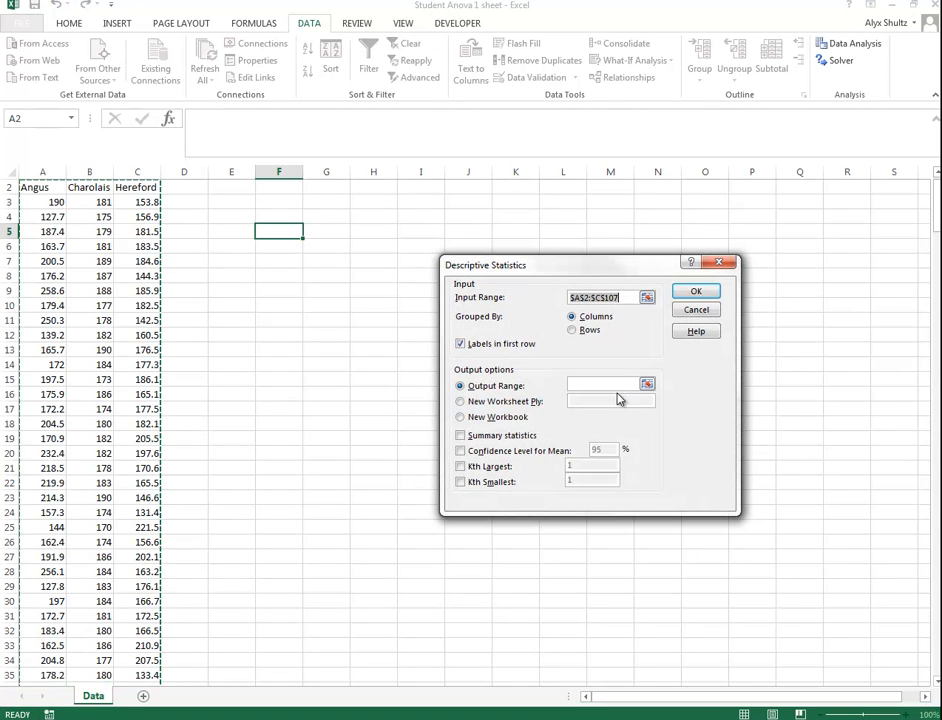
scroll(269, 229, up, 1)
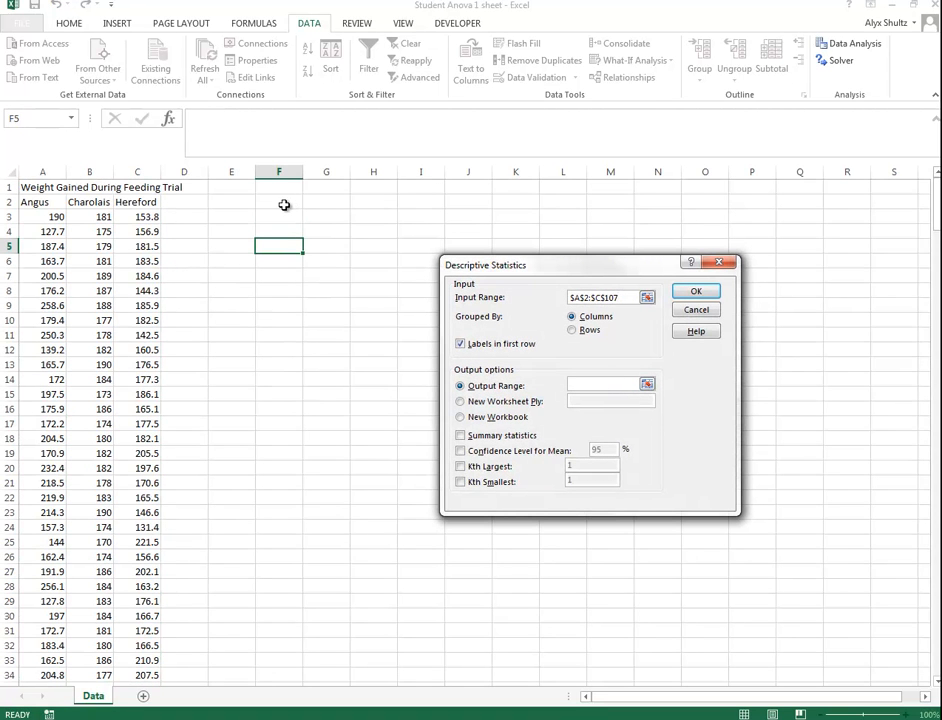
click(245, 204)
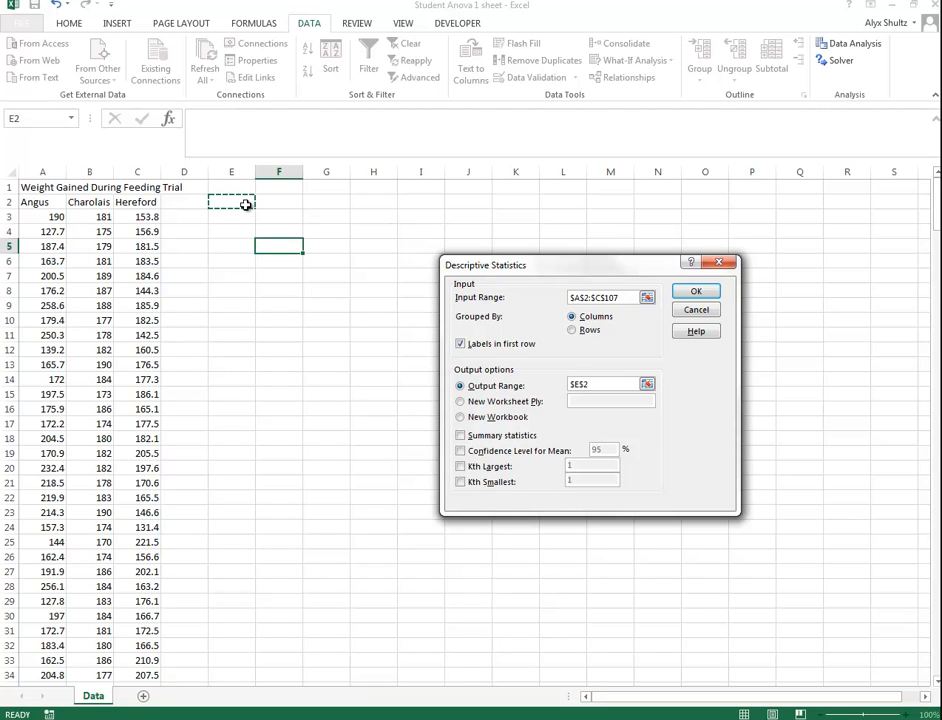
click(460, 435)
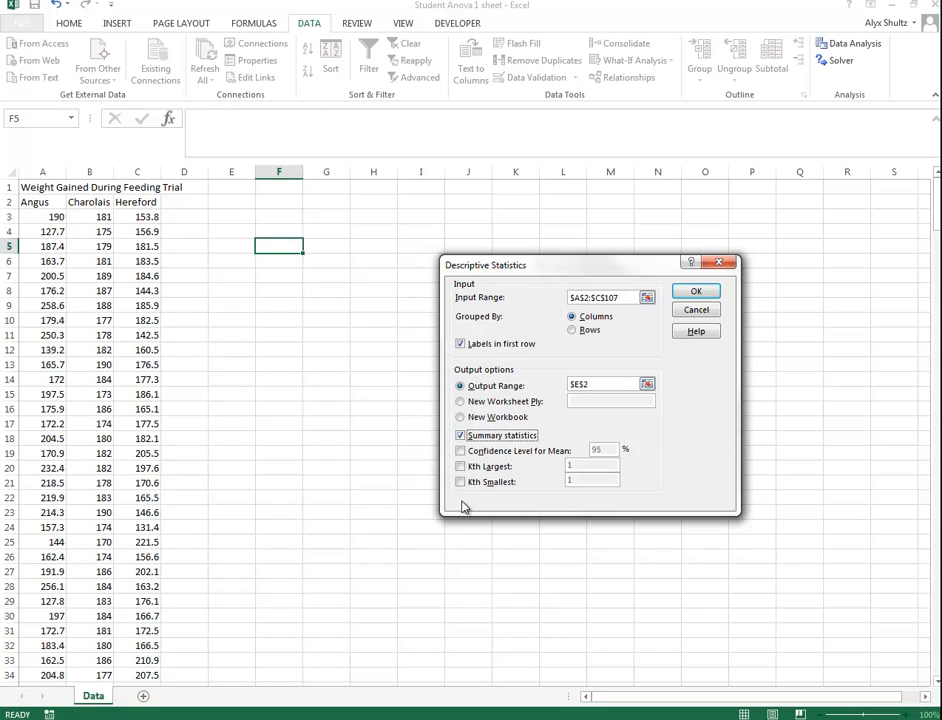
click(697, 291)
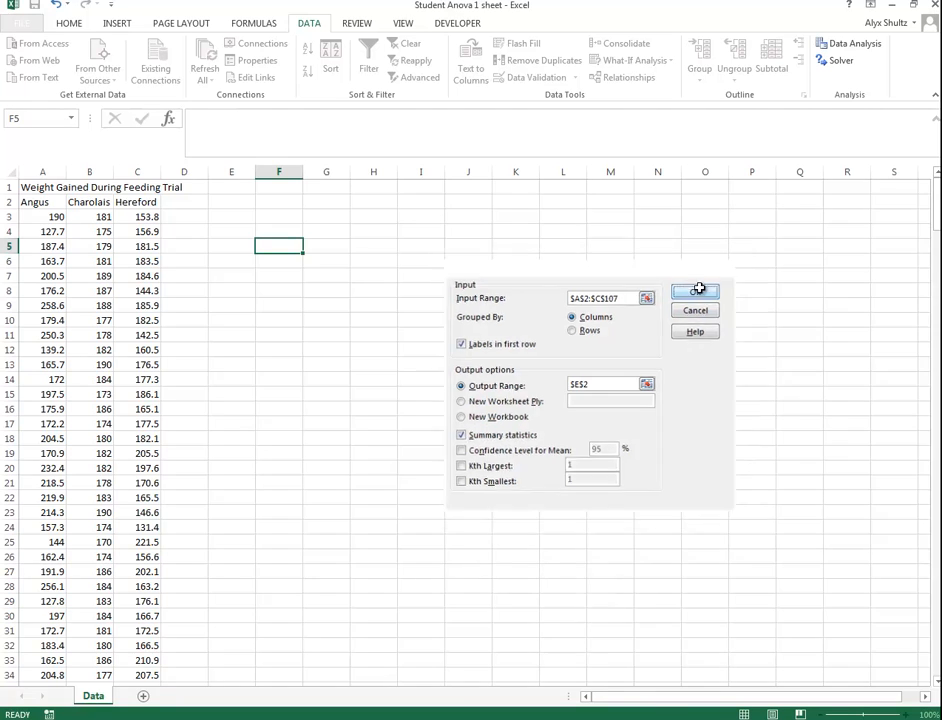
scroll(545, 335, down, 1)
click(562, 324)
scroll(562, 324, up, 1)
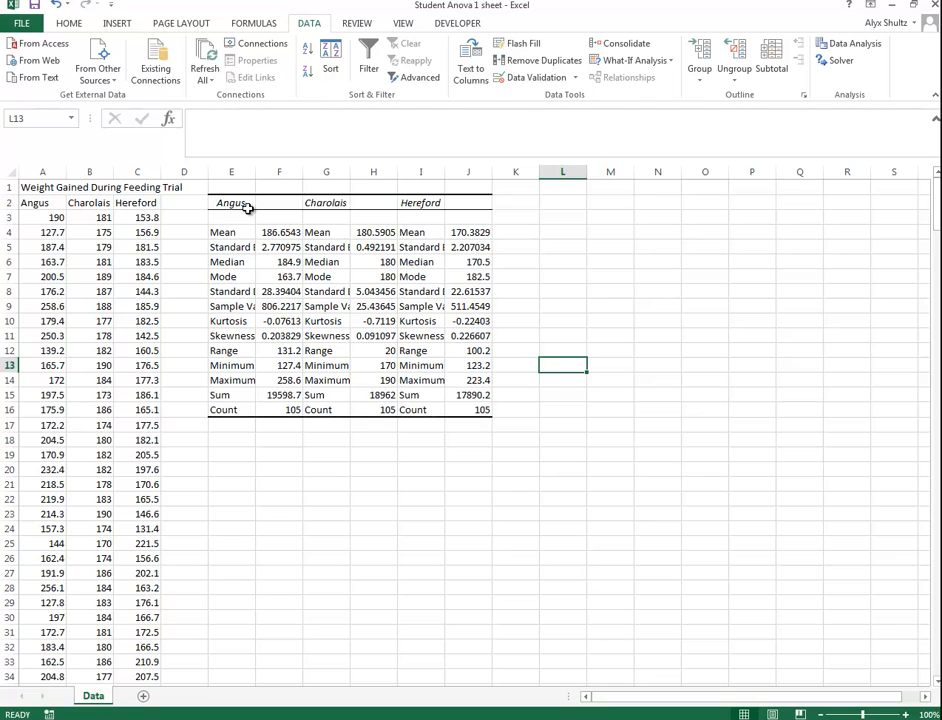
Set up a single-factor ANOVA on the breed weights in A2:C107, with labels in the first row.
click(263, 470)
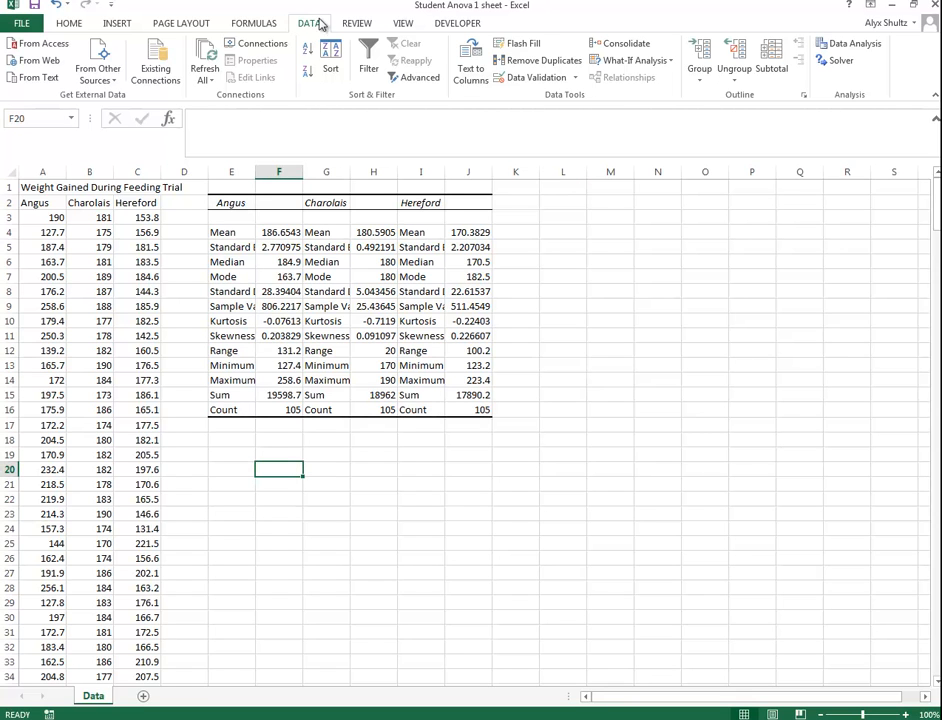
click(850, 43)
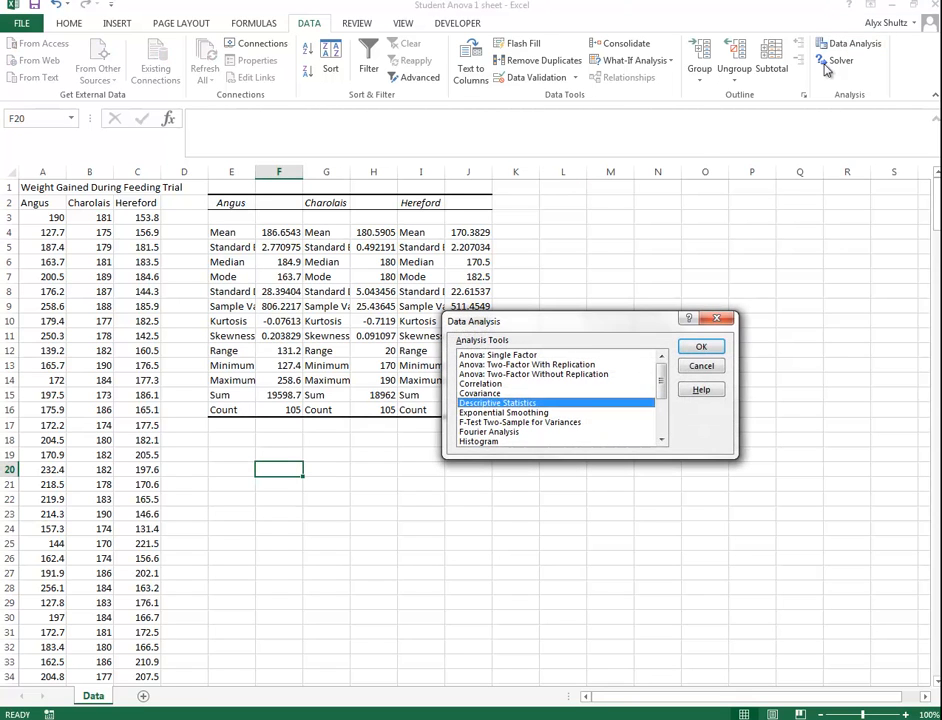
click(533, 356)
click(692, 348)
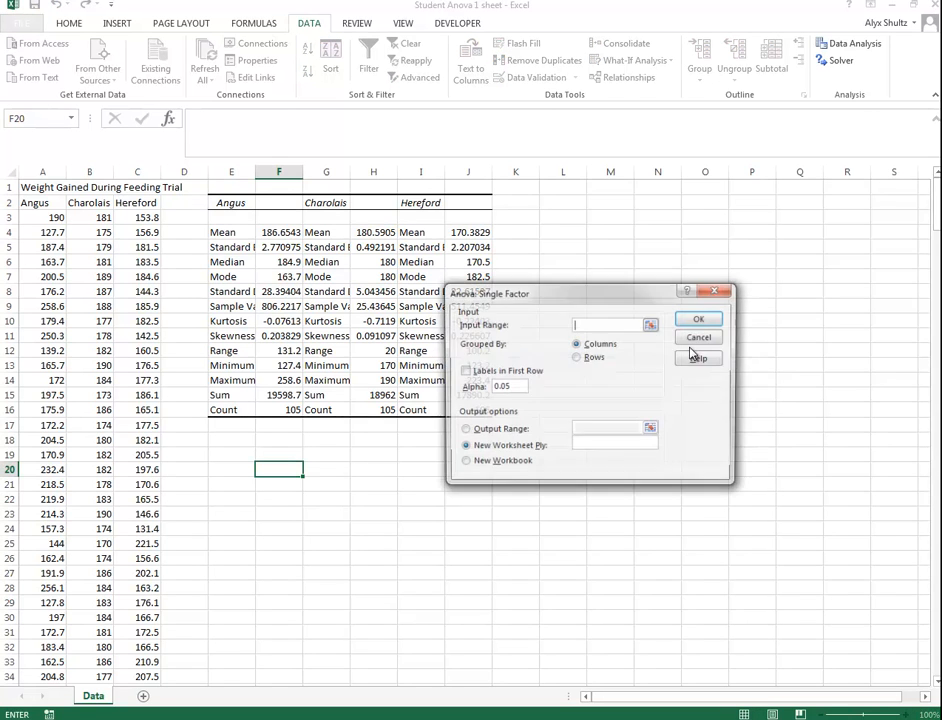
drag(578, 295, 493, 177)
click(56, 204)
key(ctrl+shift+Right)
key(ctrl+shift+Down)
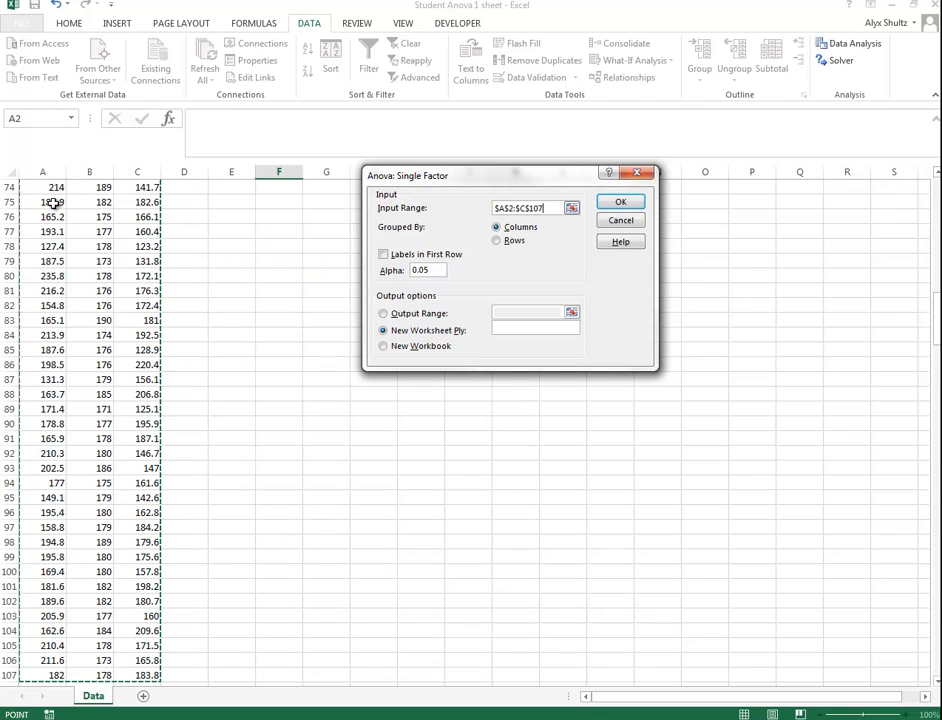
click(395, 254)
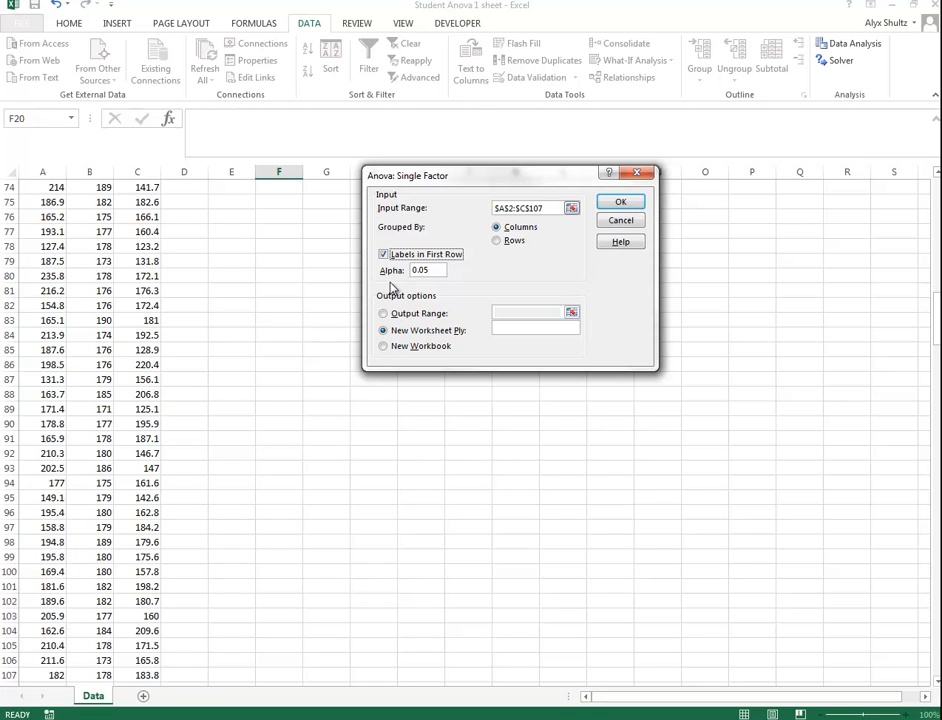
Output the ANOVA results below the descriptive statistics, starting at E18, and run the analysis.
click(390, 316)
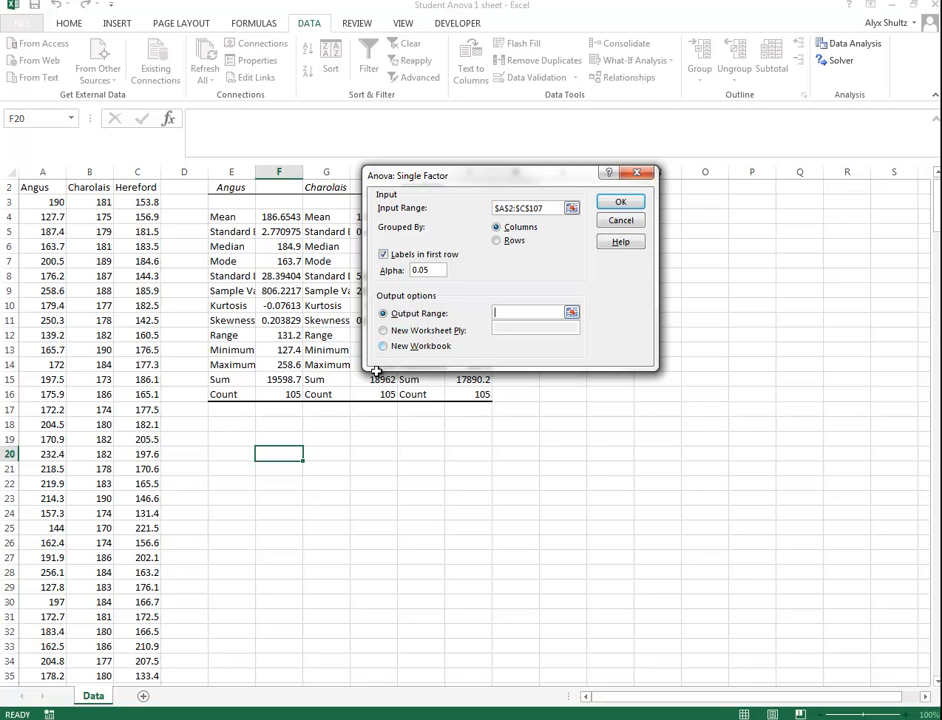
click(231, 425)
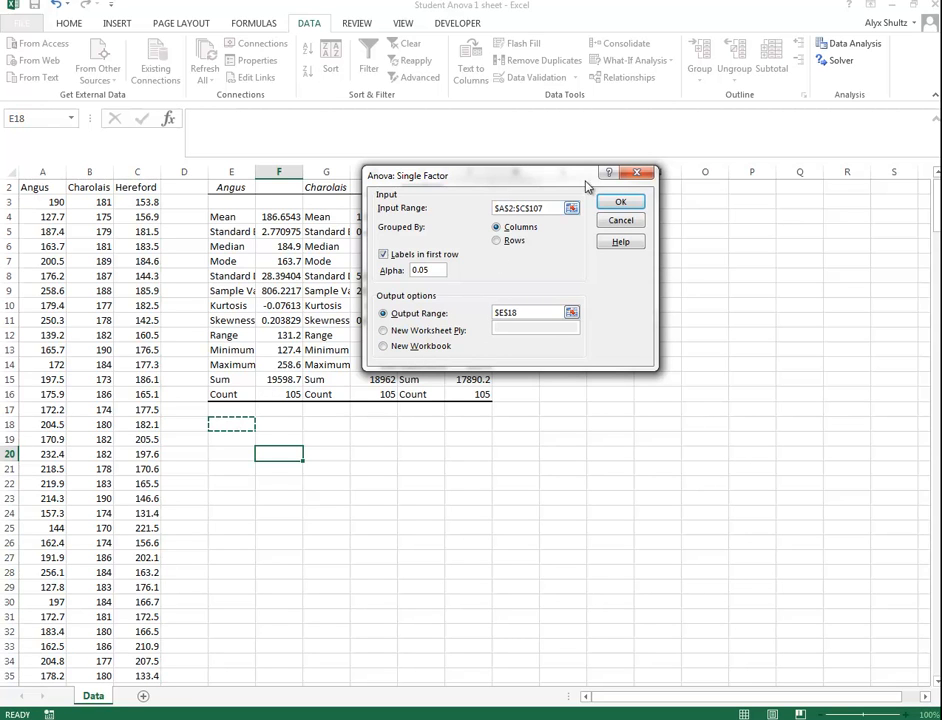
click(618, 203)
scroll(534, 411, down, 2)
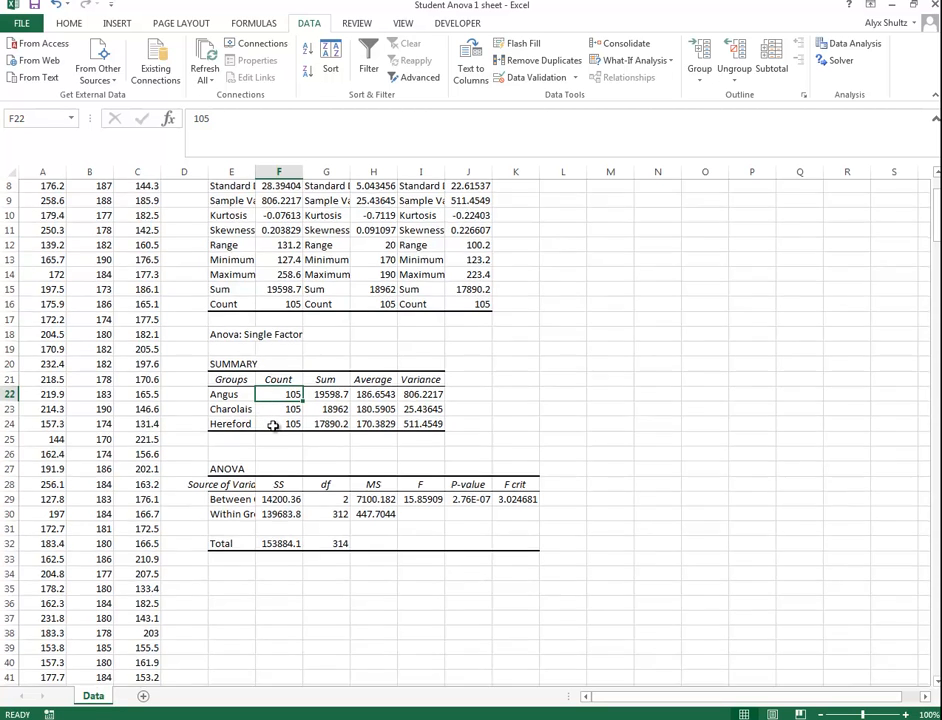
Highlight the ANOVA P-value in J29 with a yellow fill.
scroll(275, 425, down, 2)
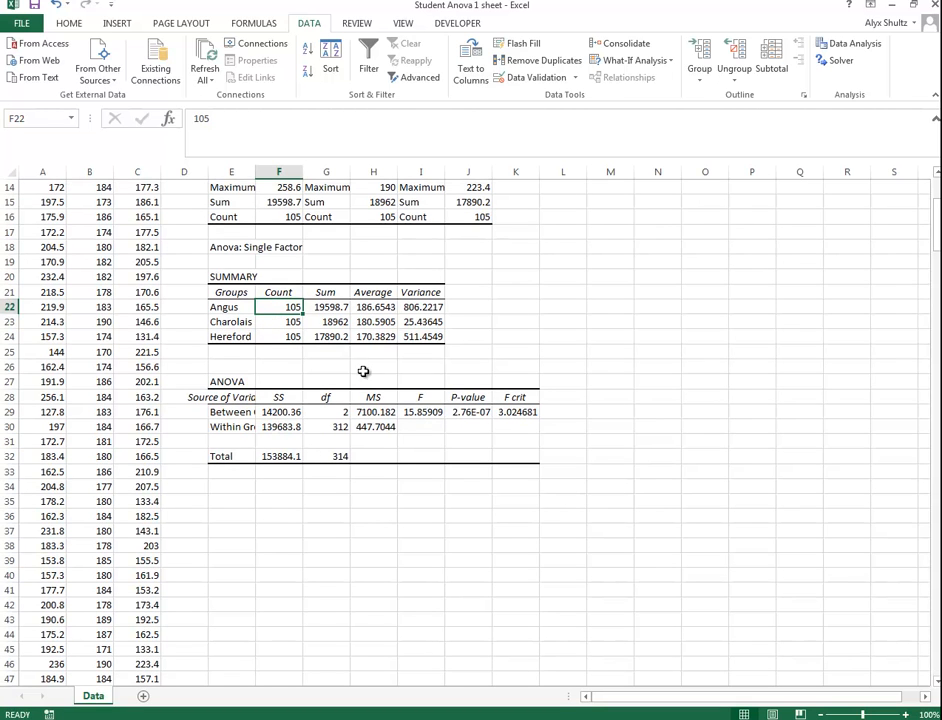
click(470, 426)
click(472, 411)
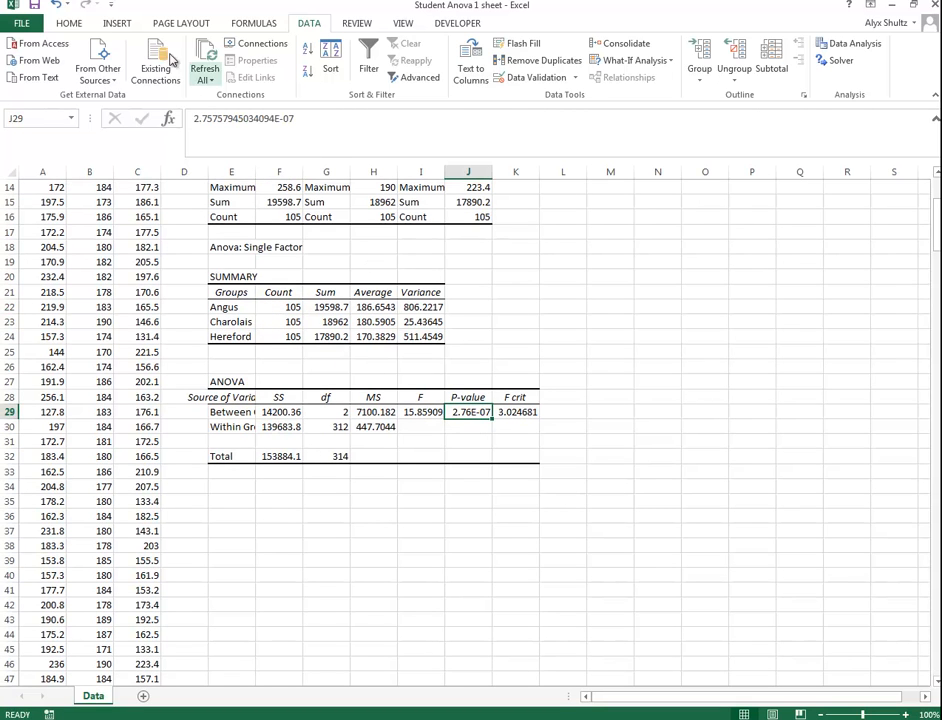
click(61, 27)
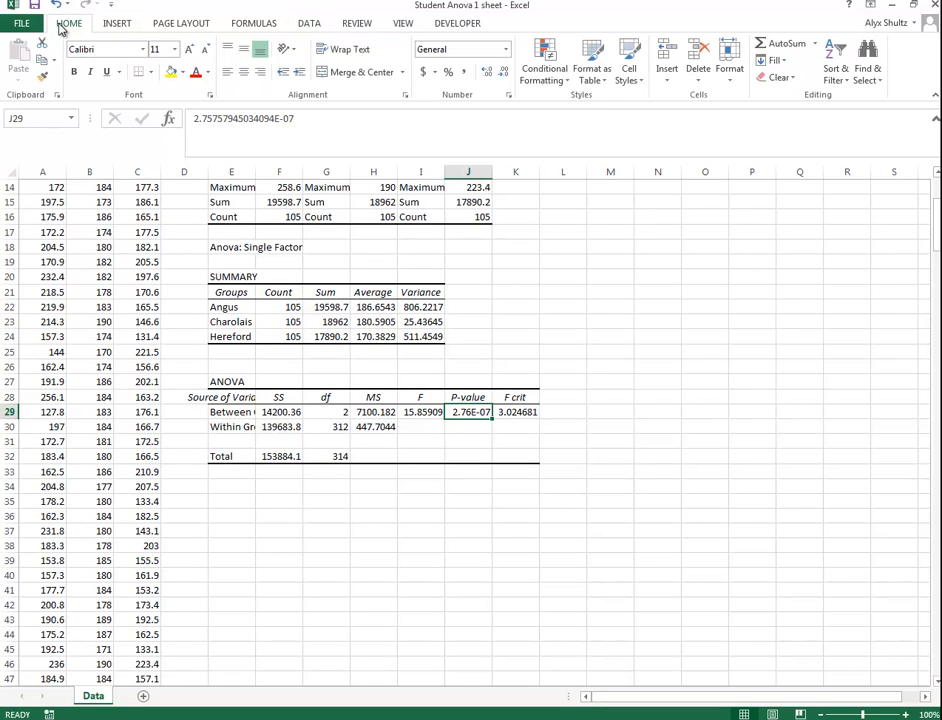
click(171, 72)
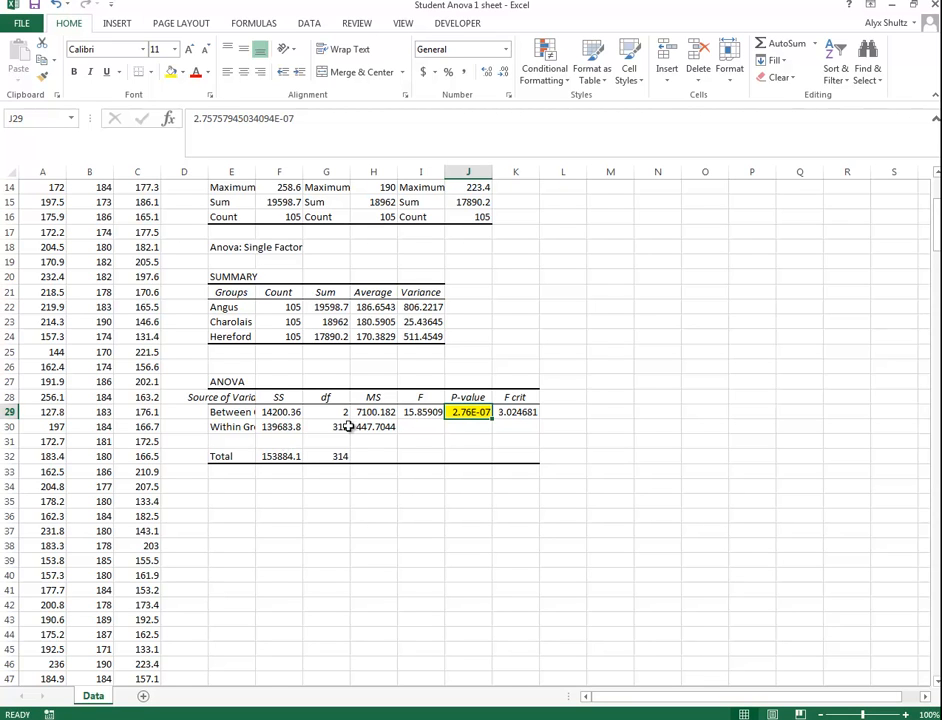
click(475, 429)
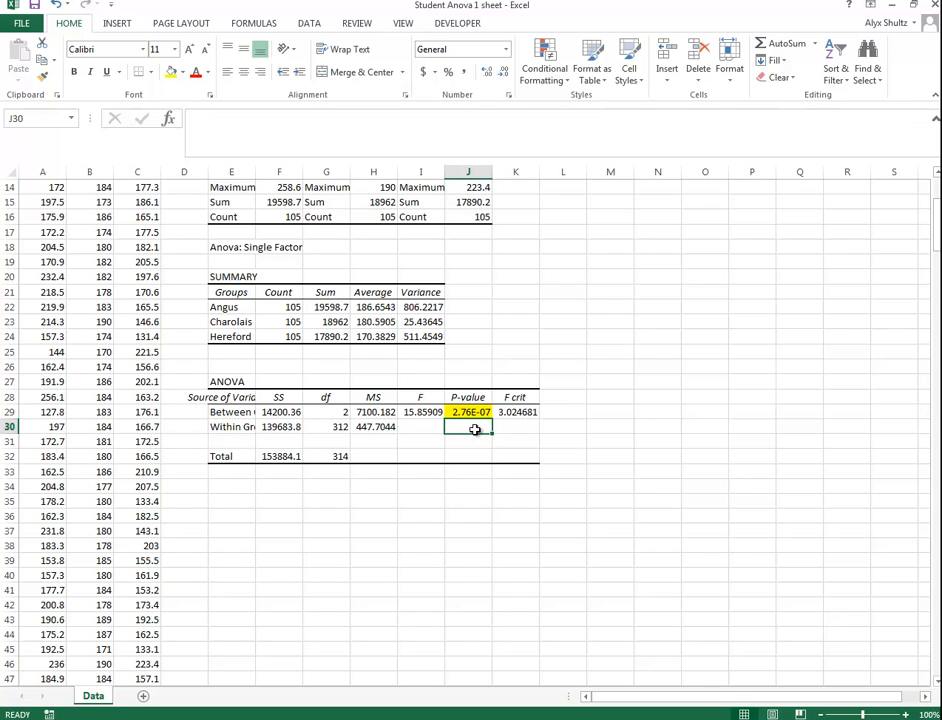
scroll(362, 445, up, 4)
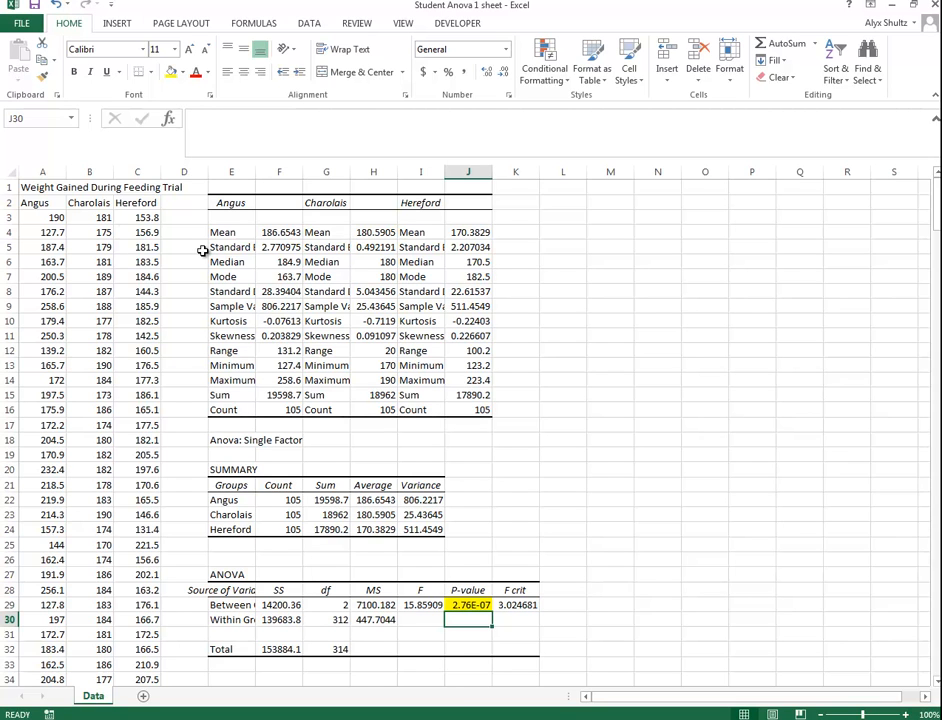
scroll(202, 250, down, 5)
scroll(244, 246, up, 5)
scroll(185, 296, down, 3)
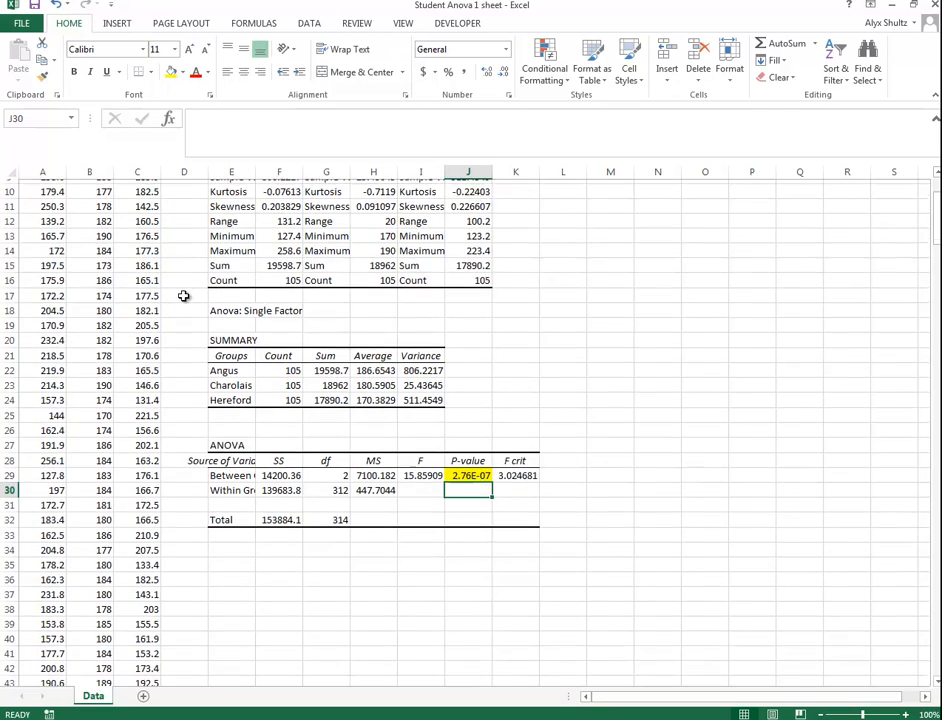
Calculate the Bonferroni-adjusted significance level in E34 with the formula =.05/3.
click(231, 548)
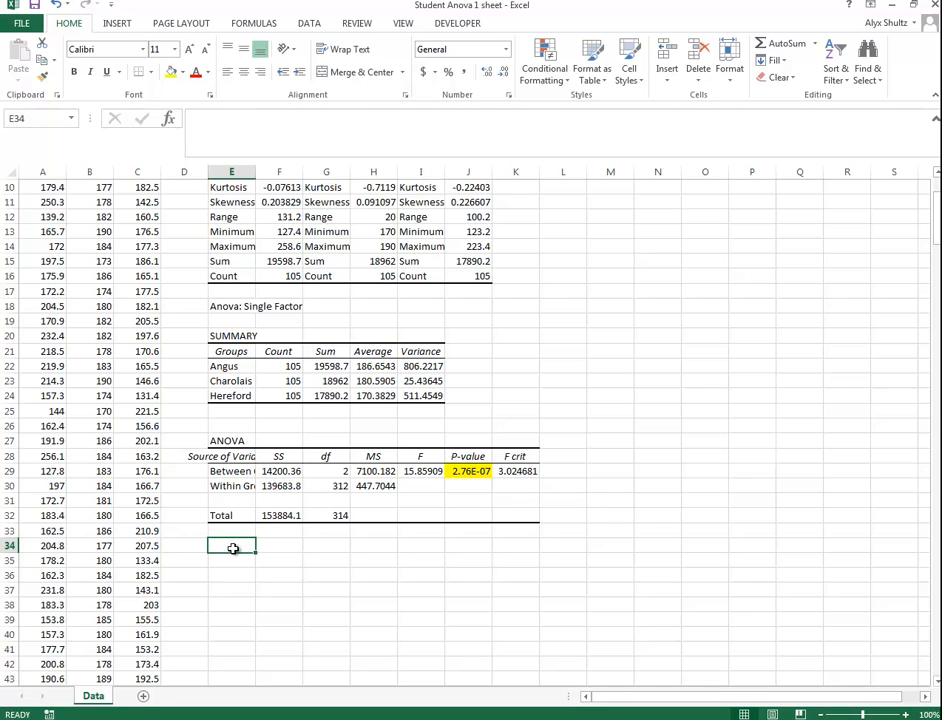
text(.05)
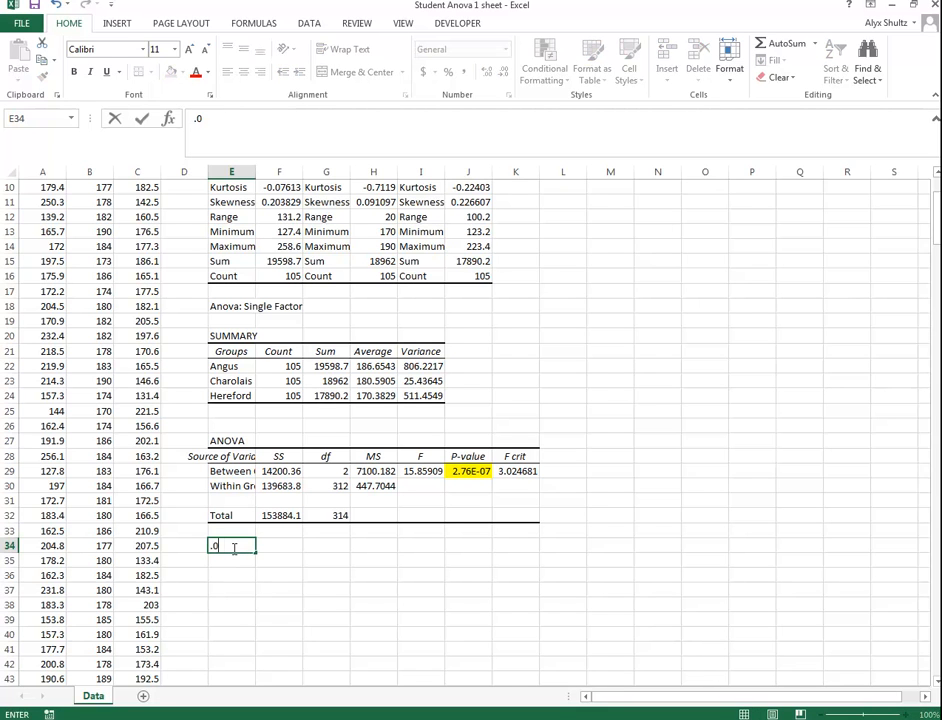
key(BackSpace)
key(BackSpace)
key(BackSpace)
text(=)
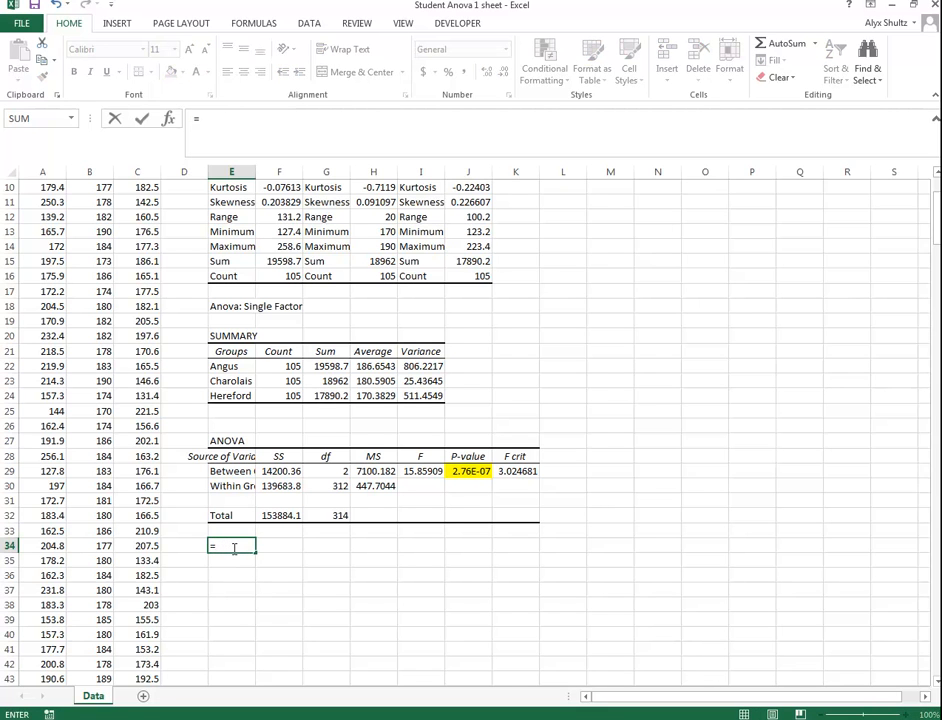
text(.05)
scroll(234, 547, up, 3)
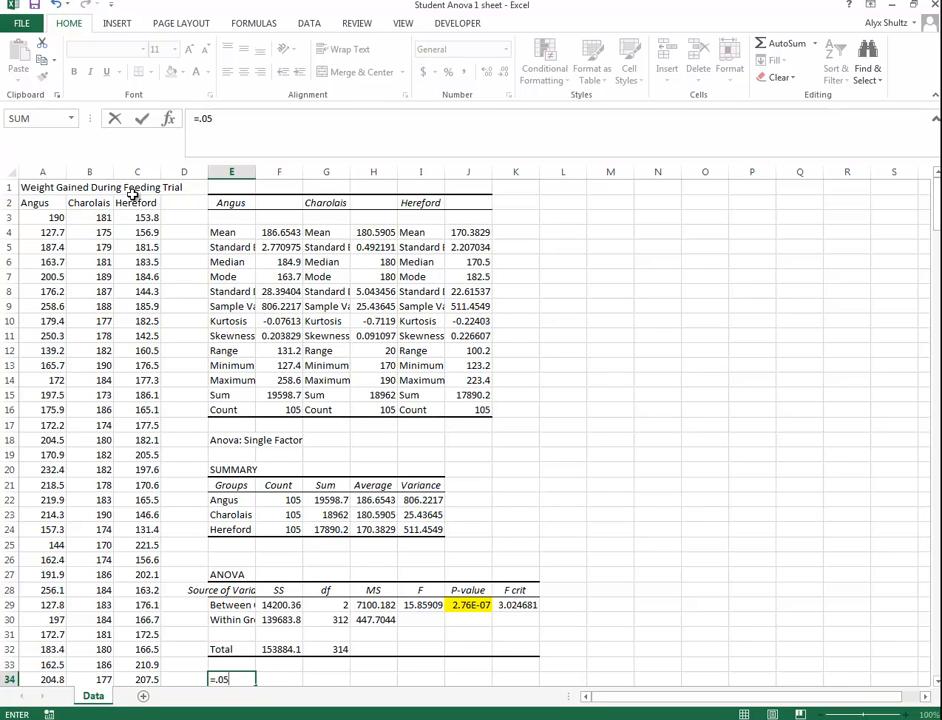
scroll(174, 291, down, 3)
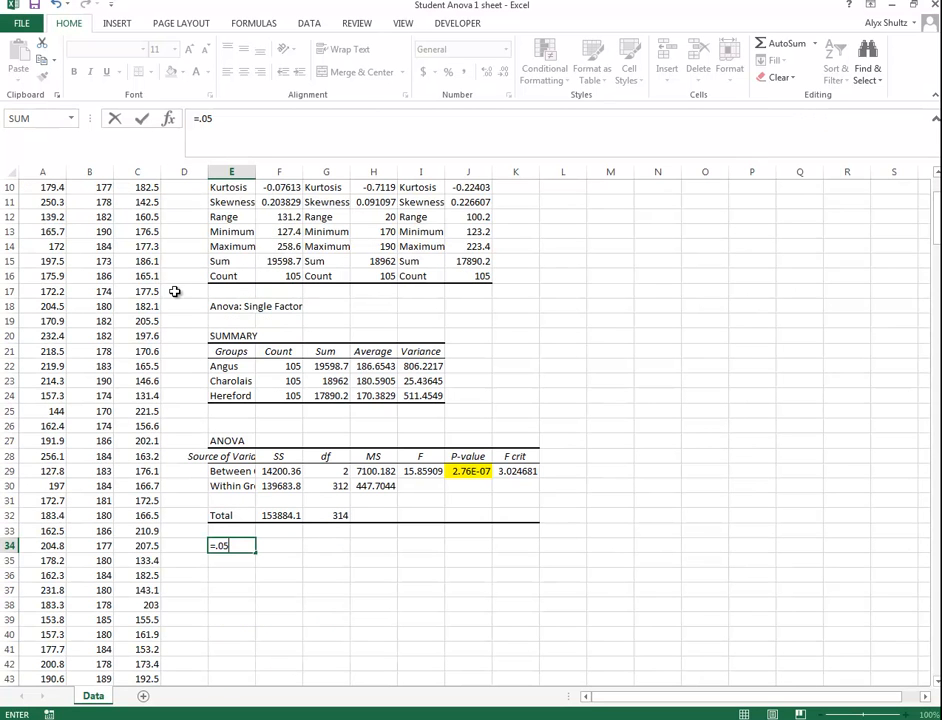
click(246, 544)
text(/3)
key(Return)
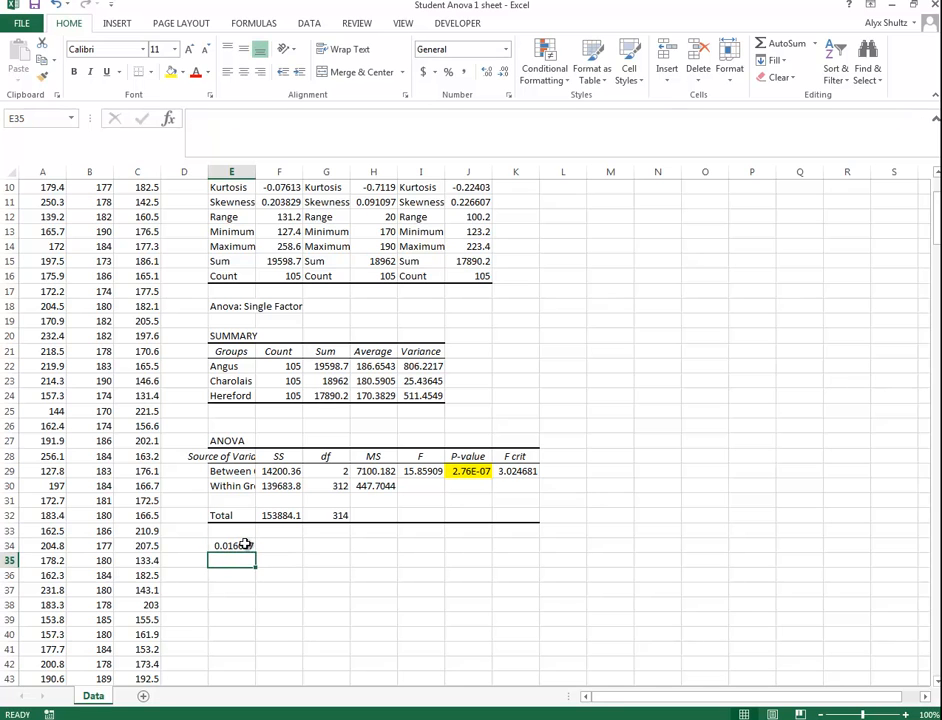